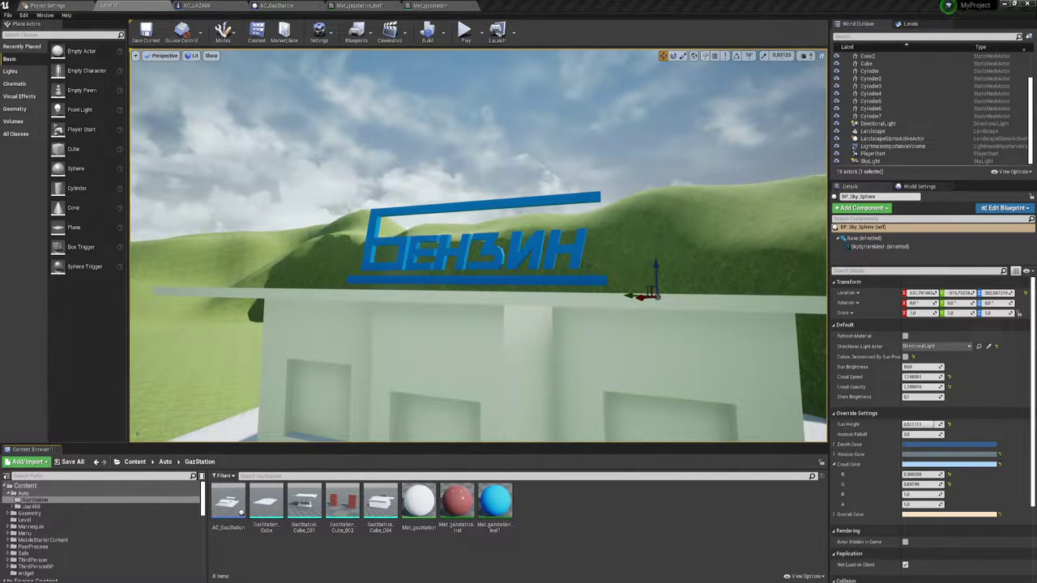
Select the AC_GazStation gas station actor in the viewport to show its Details
left_click(479, 245)
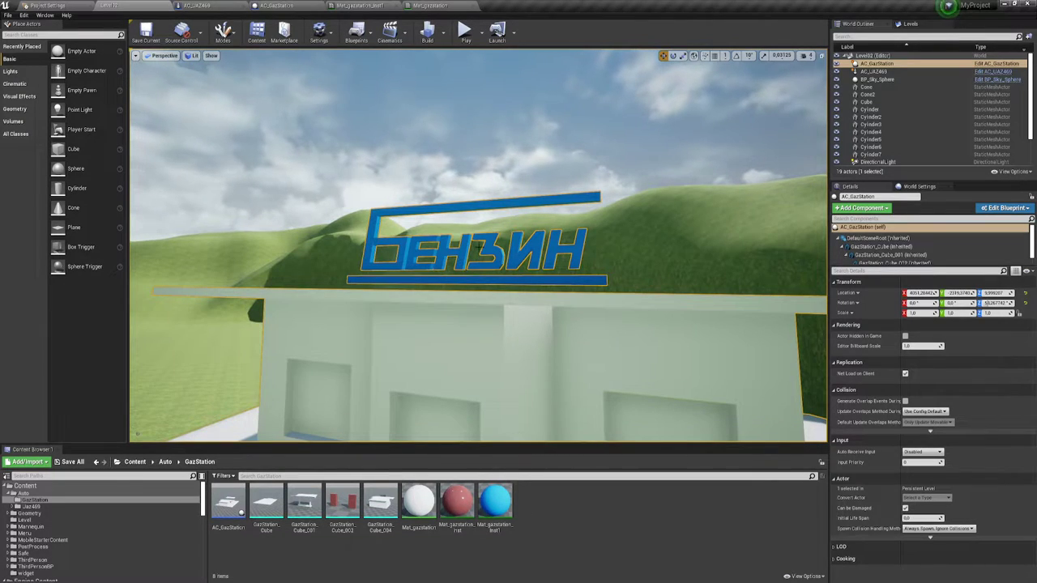
Create a new material named GazStation_materil in the Content Browser and open it in the Material Editor
right_click(538, 499)
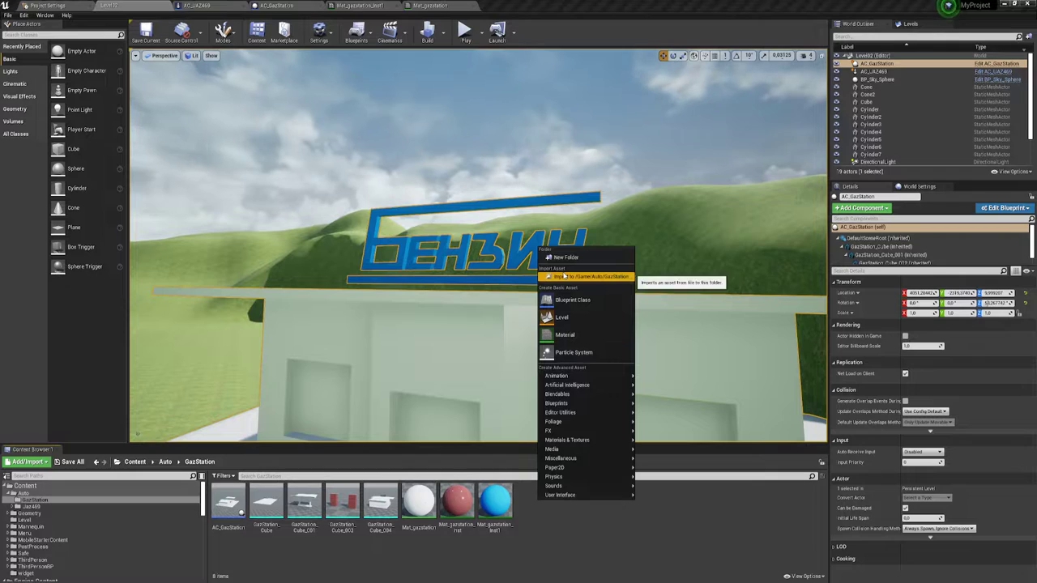
left_click(563, 335)
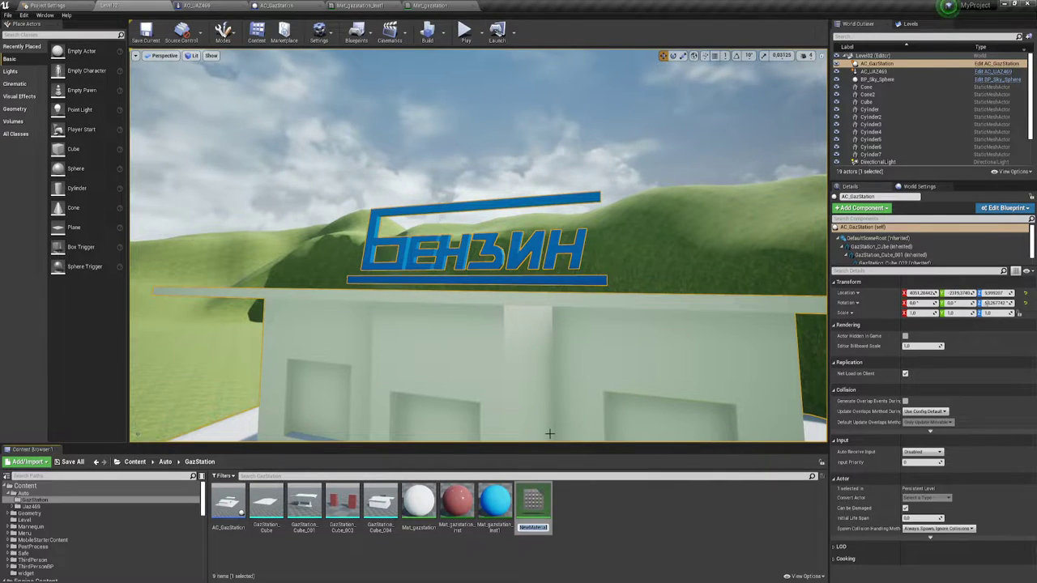
key("BackSpace")
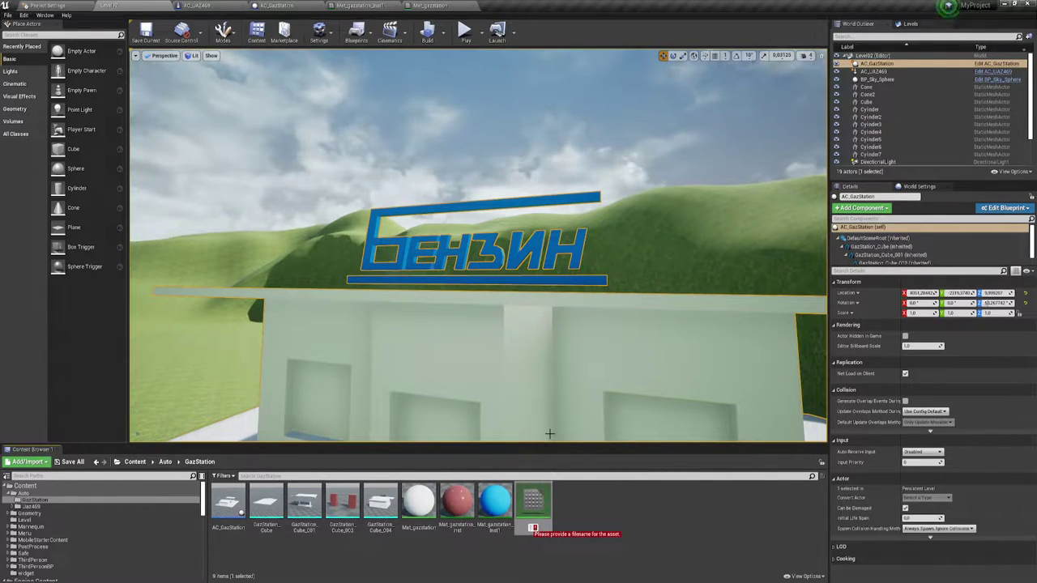
type("ma")
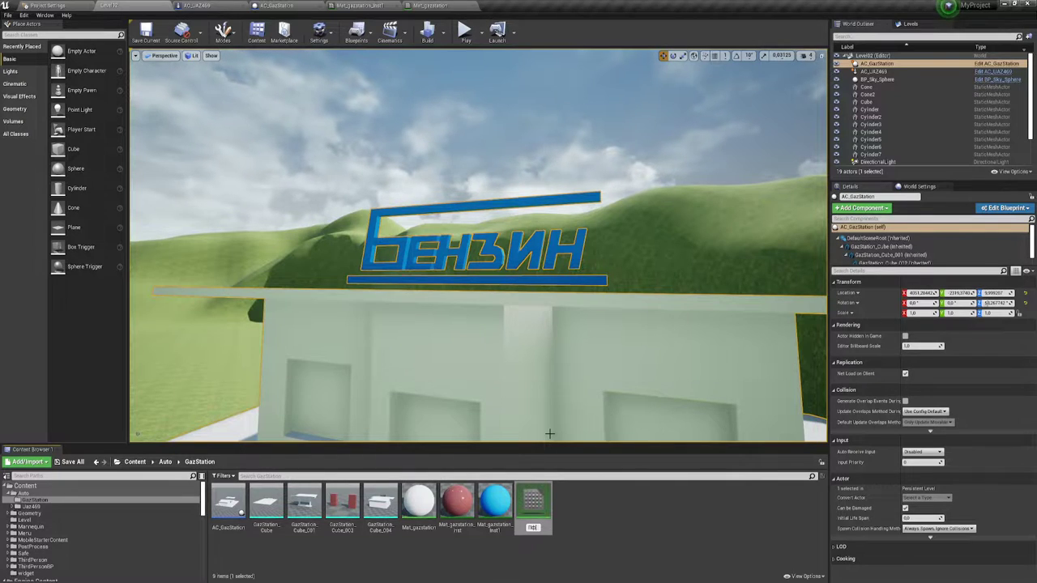
key("BackSpace")
key("BackSpace")
type("m")
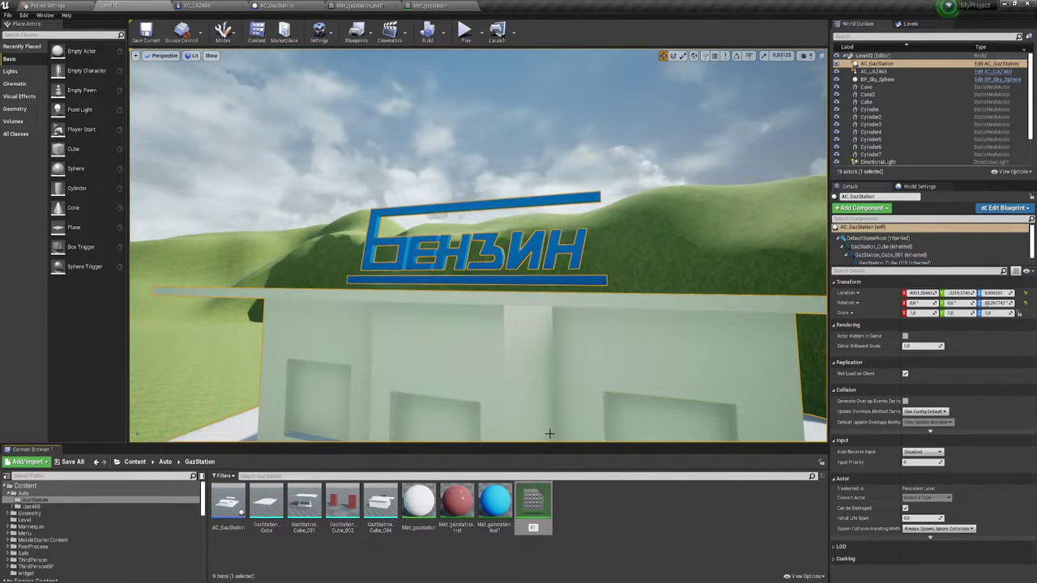
key("BackSpace")
type("GazS")
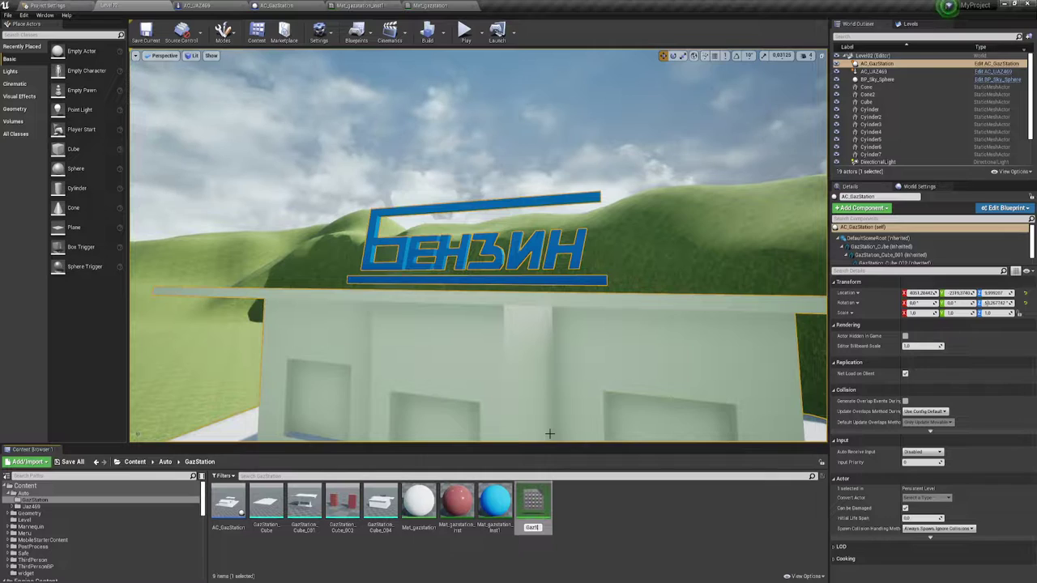
type("tat")
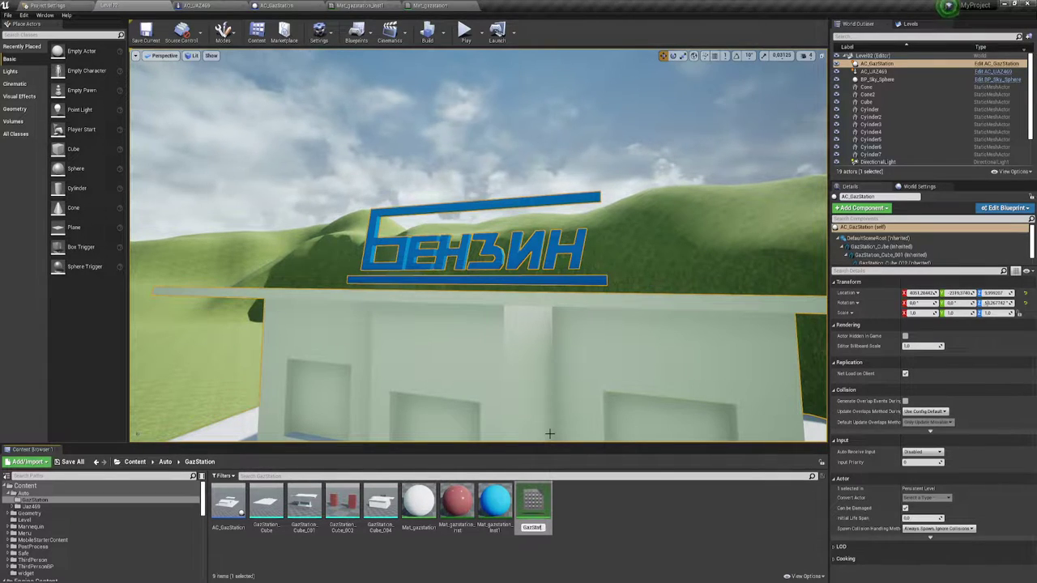
type("ion_")
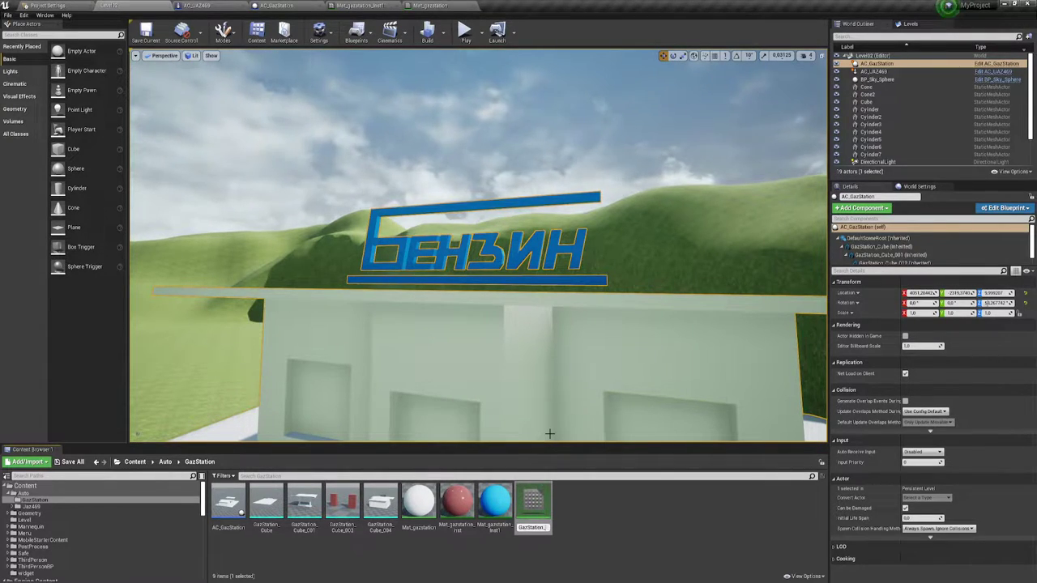
type("materi")
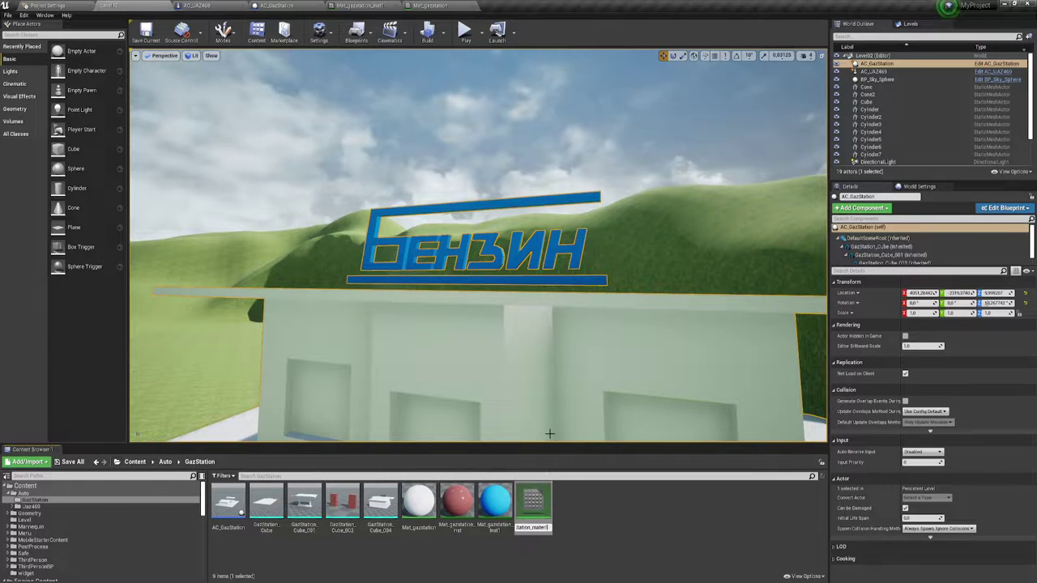
type("l")
key("Return")
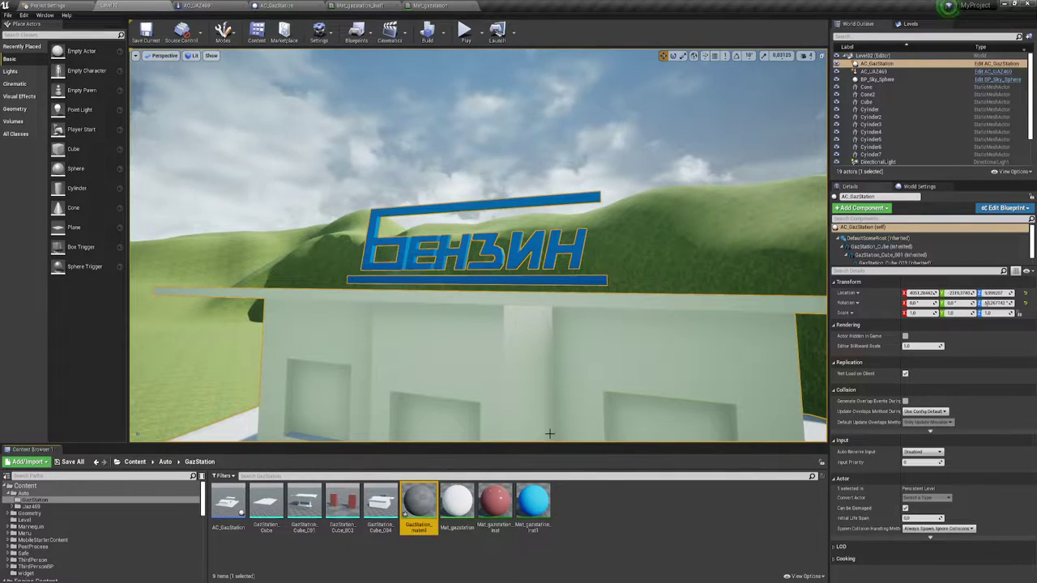
key("Return")
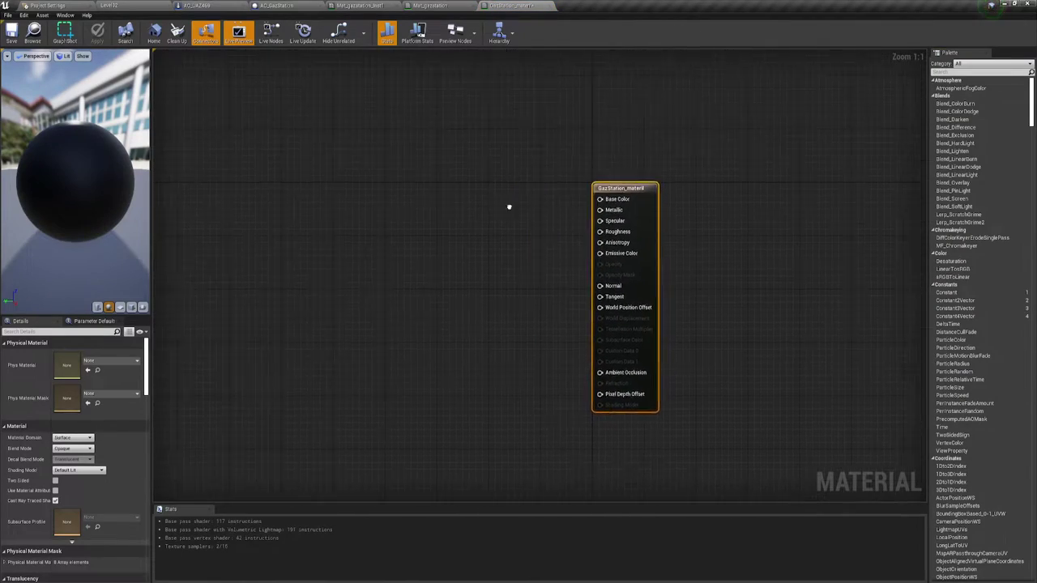
Add a Constant3Vector node and set it to vivid blue (0.0334, 0, 0.953)
right_click_drag(457, 248, 466, 232)
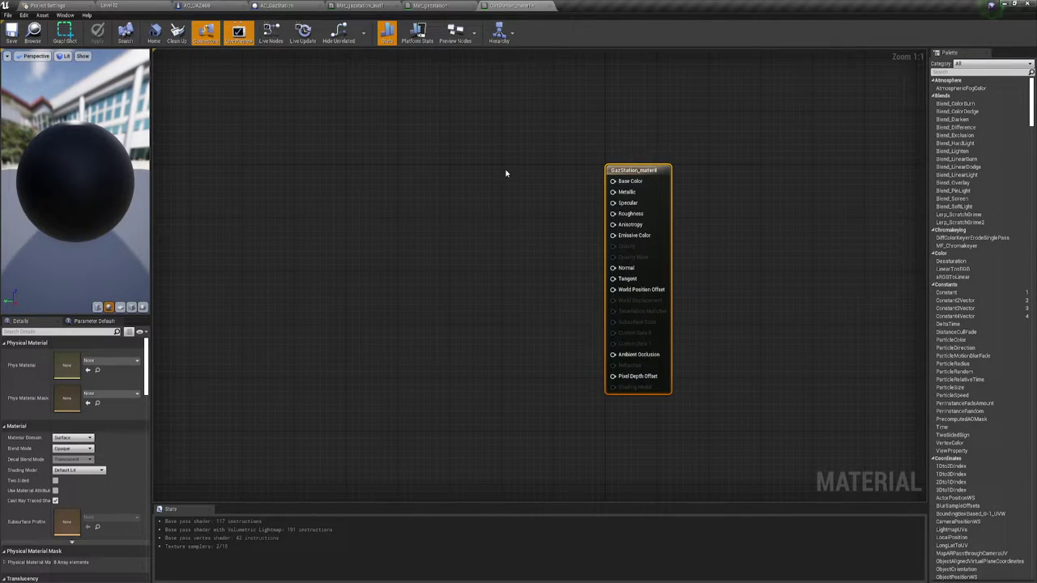
left_click(414, 159)
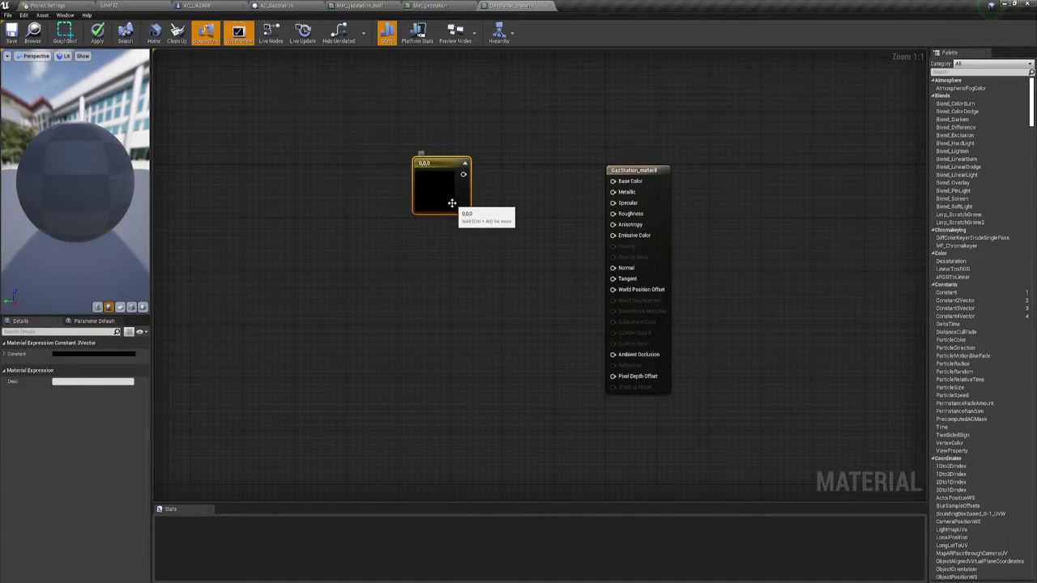
left_click_drag(416, 159, 367, 167)
double_click(394, 194)
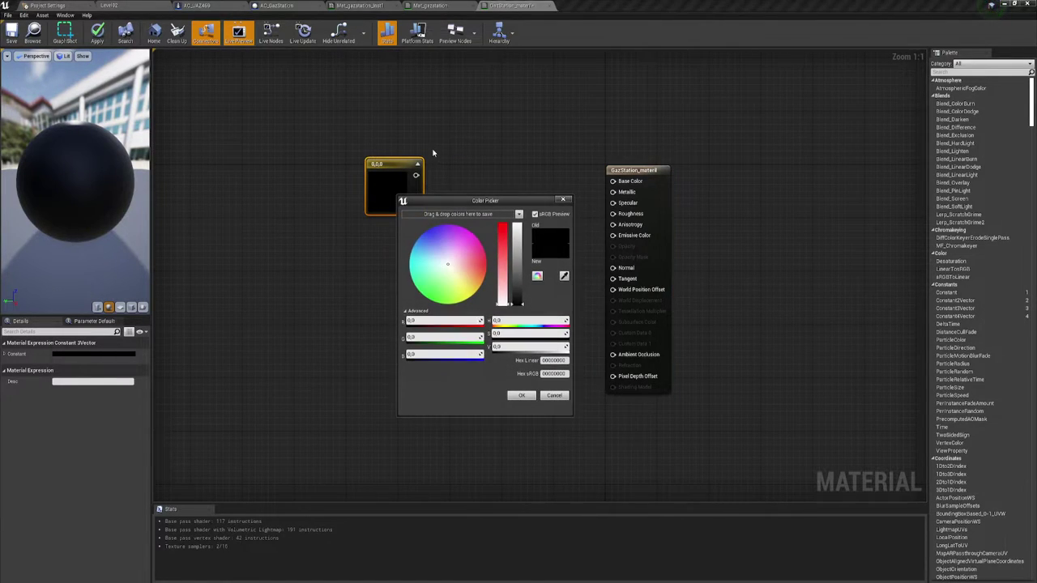
left_click(429, 229)
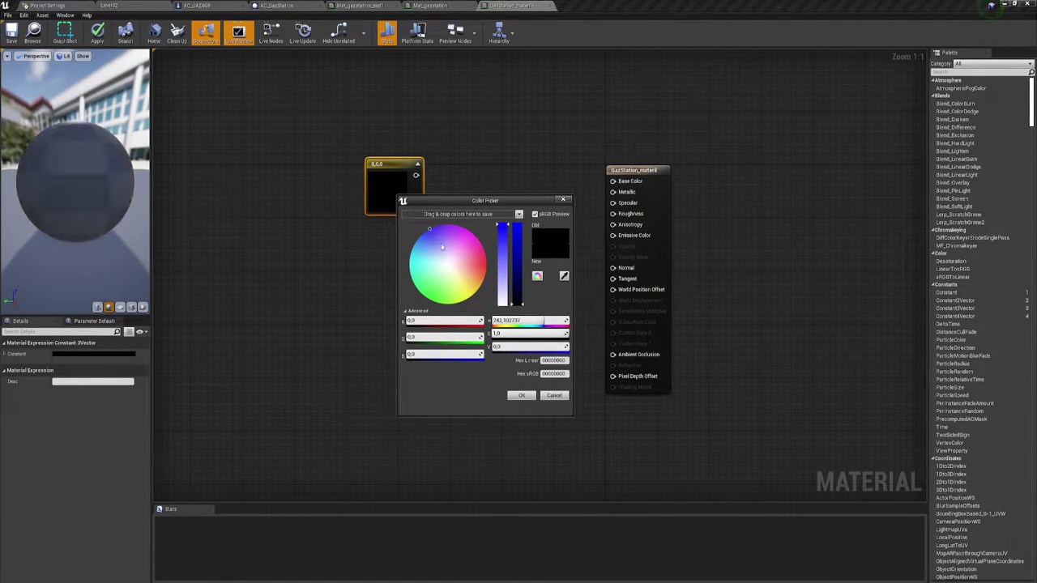
left_click(518, 229)
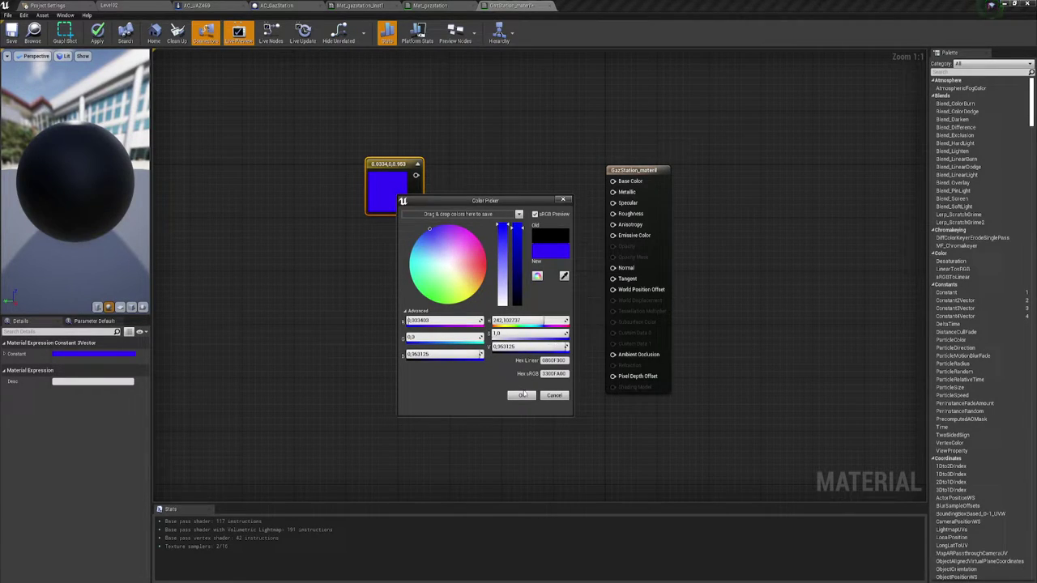
left_click(523, 395)
right_click_drag(445, 243, 480, 235)
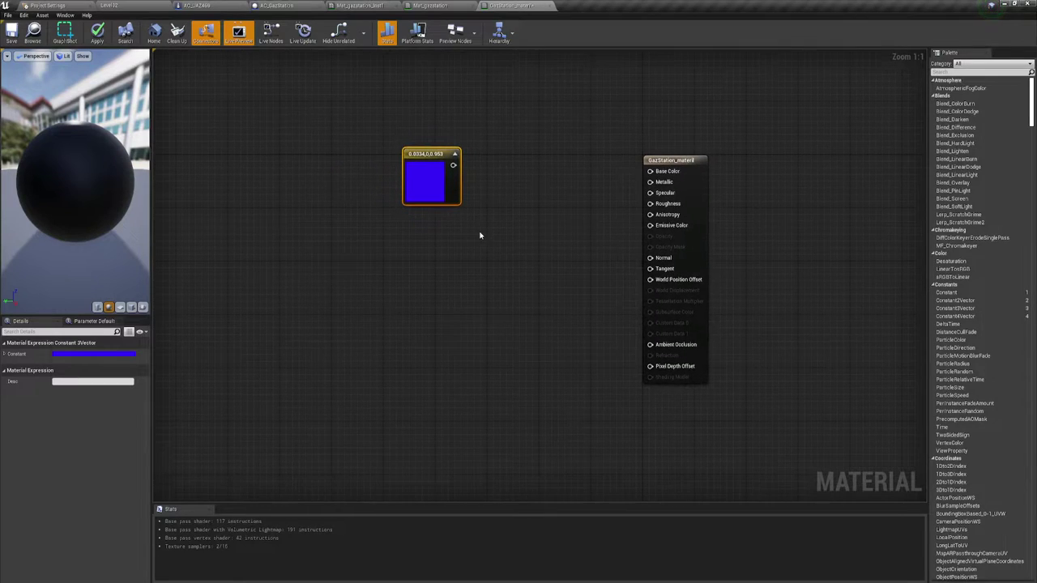
left_click_drag(432, 161, 400, 161)
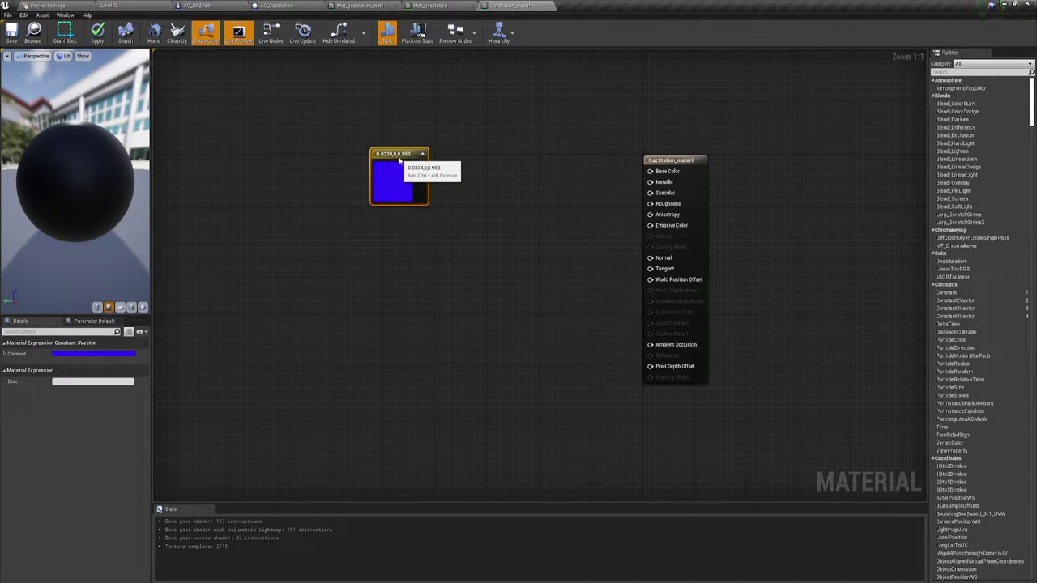
Add a Multiply node and wire the blue constant into its A input
left_click(454, 236)
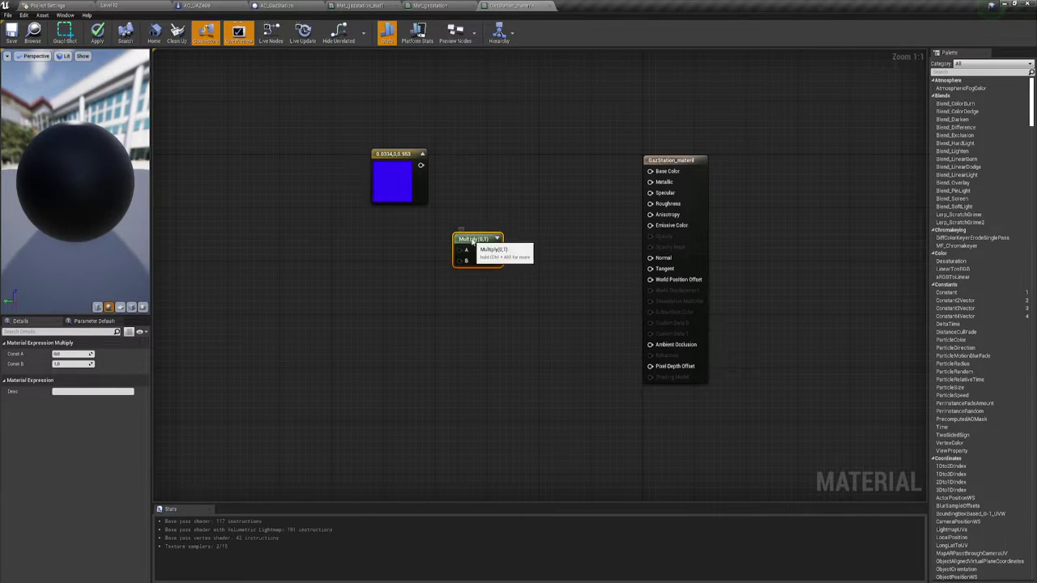
left_click_drag(419, 164, 461, 244)
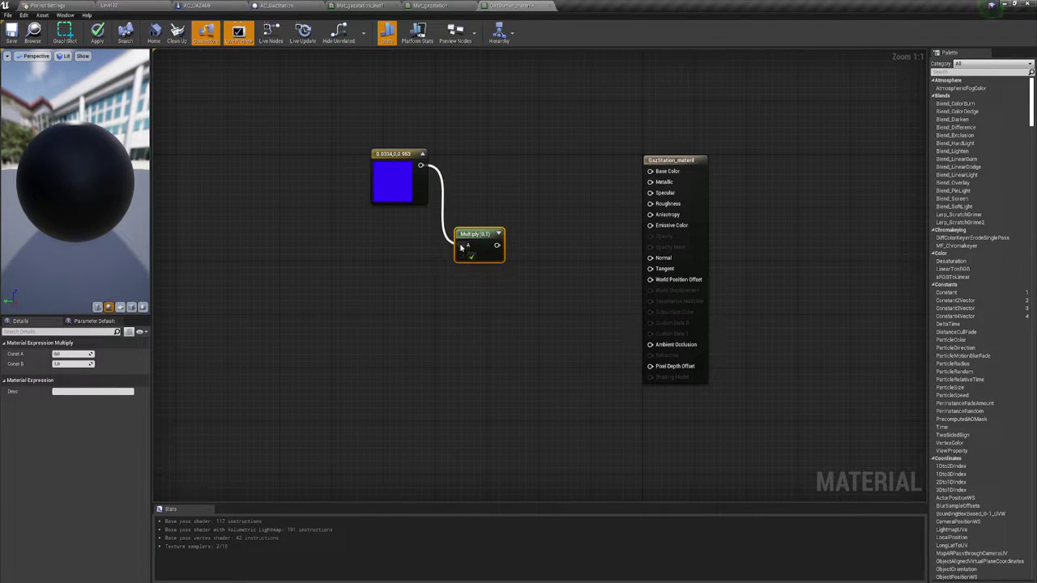
right_click_drag(515, 276, 497, 260)
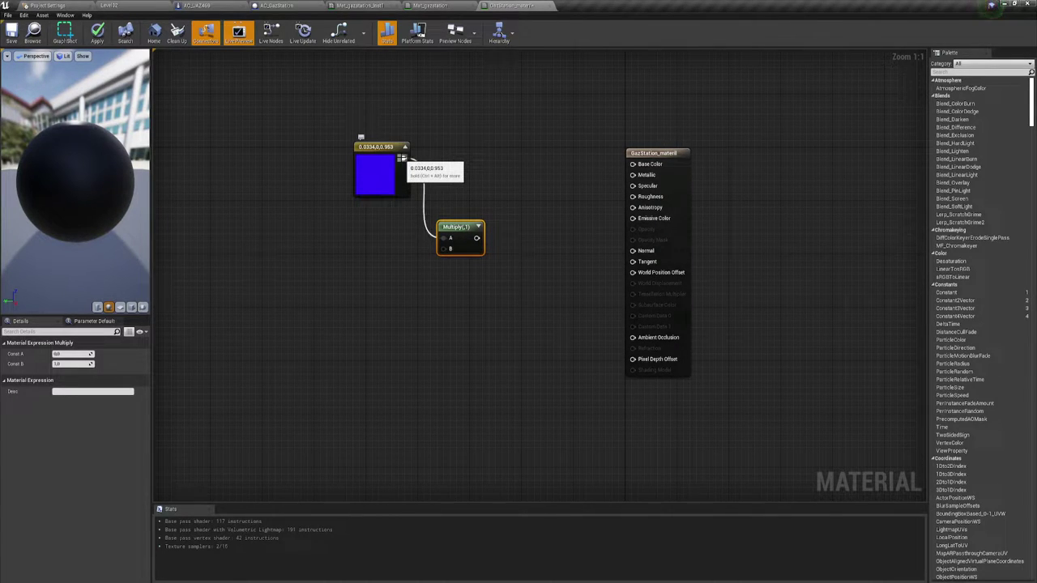
Wire the blue constant to Base Color and the Multiply output to Emissive Color
left_click_drag(404, 158, 632, 163)
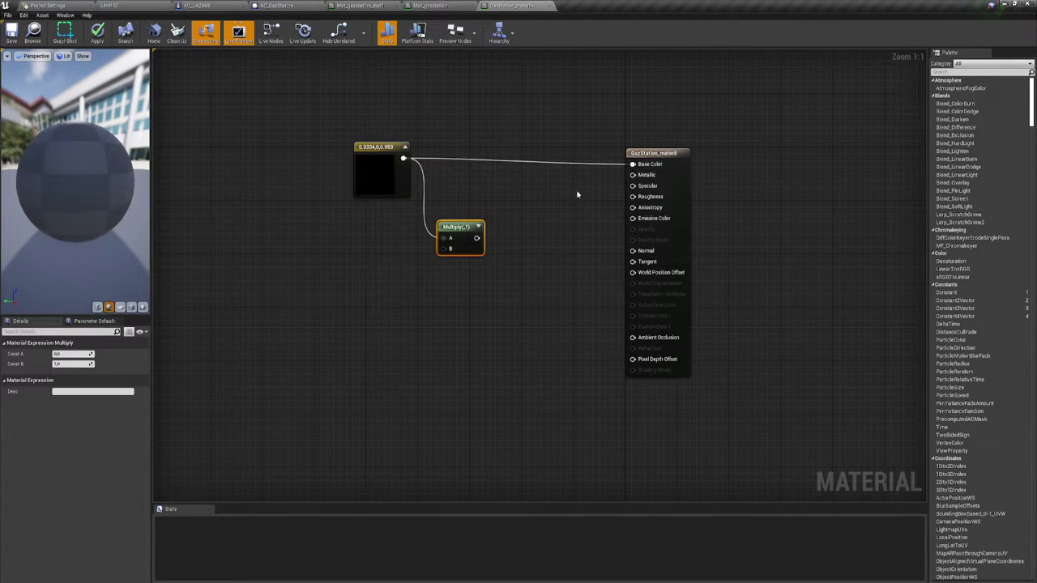
right_click_drag(565, 196, 554, 206)
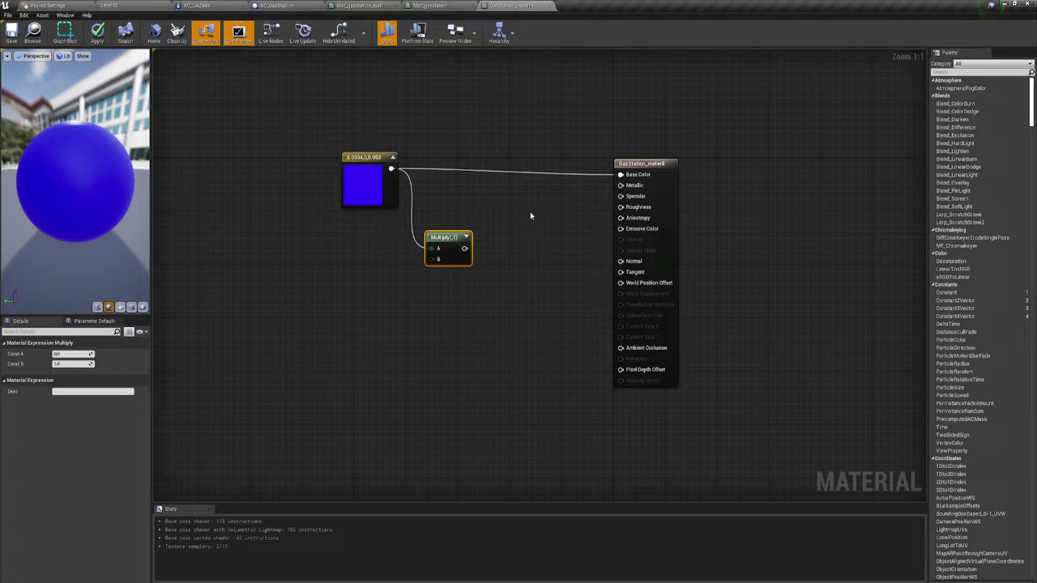
left_click_drag(621, 228, 568, 242)
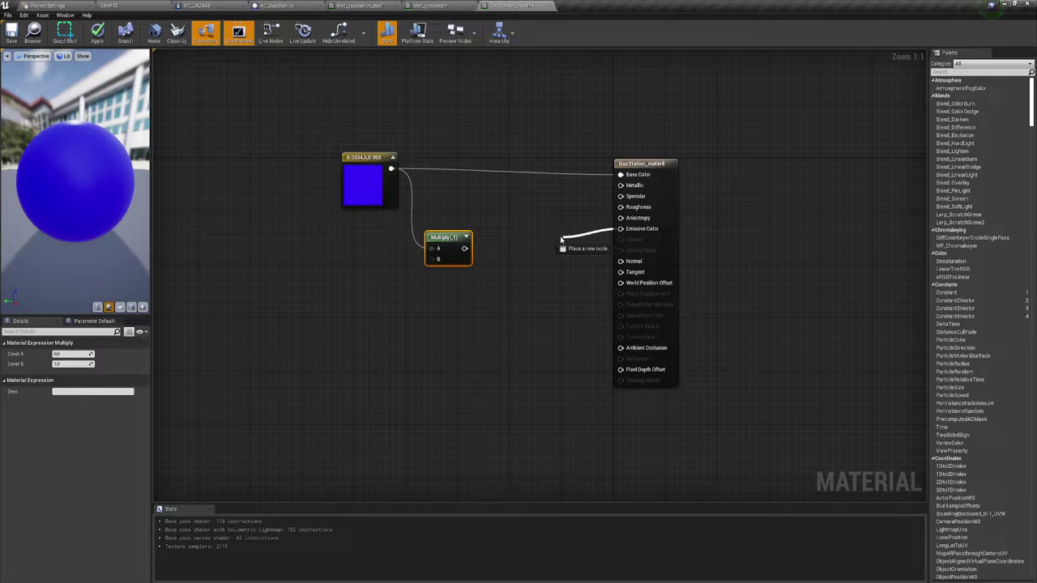
left_click_drag(568, 242, 465, 259)
right_click_drag(408, 293, 466, 290)
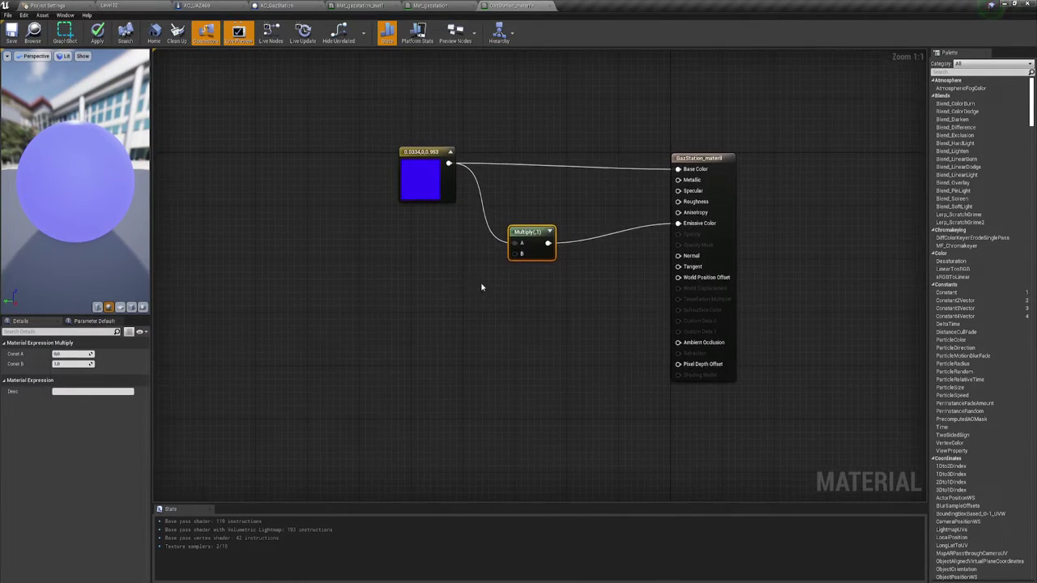
Add a scalar parameter named Emissive
left_click(430, 279)
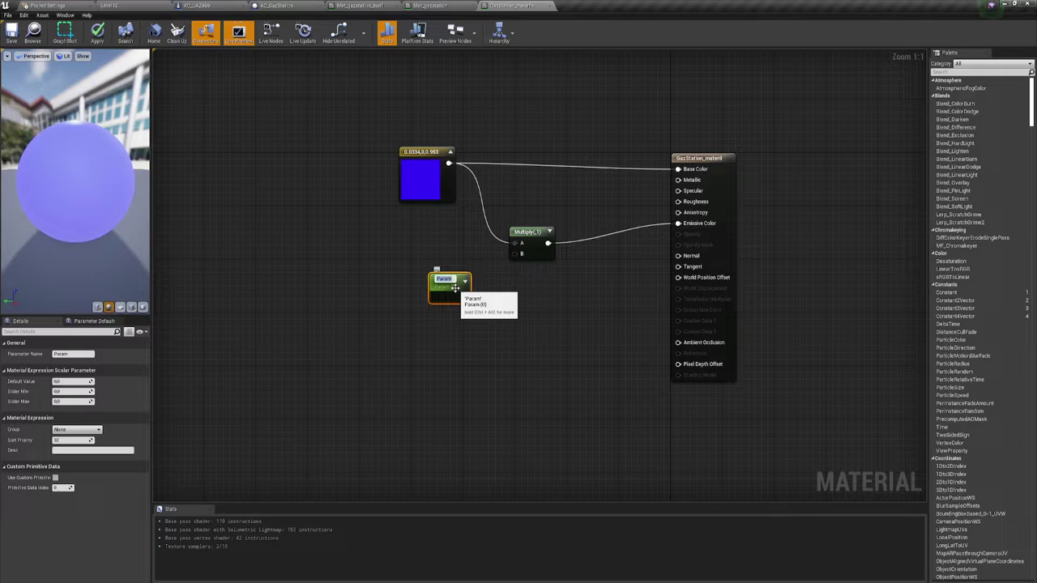
key("BackSpace")
type("o")
type("e")
key("Return")
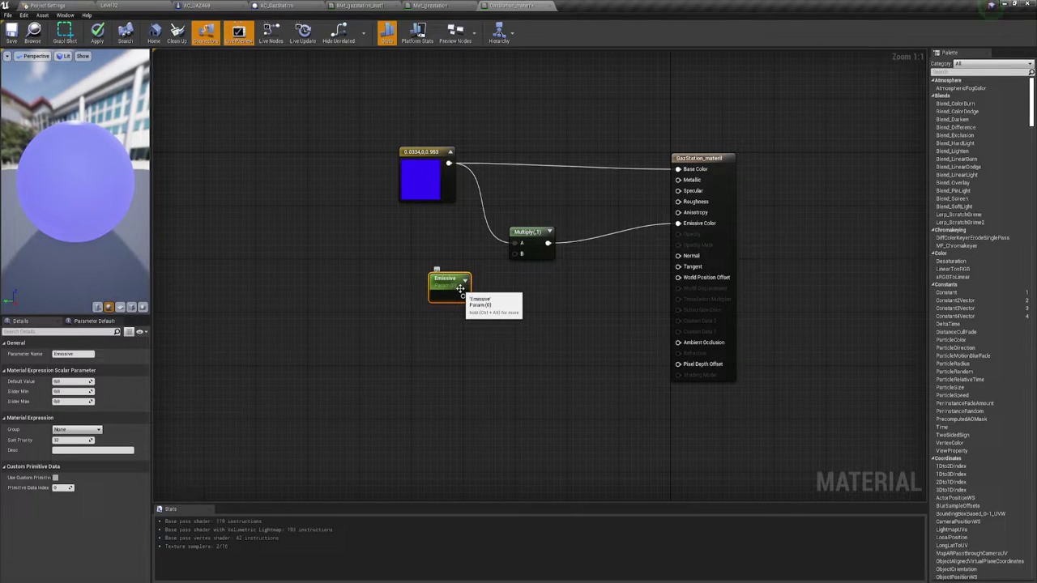
Connect Emissive to Multiply's B input with default 200, and unhook the blue constant from A
left_click_drag(462, 296, 516, 254)
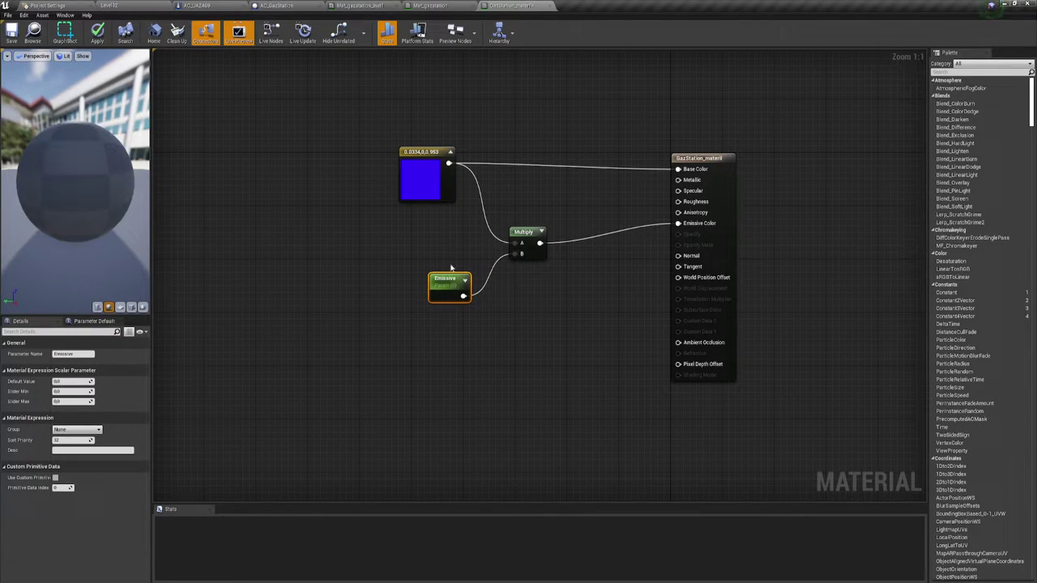
left_click_drag(447, 282, 475, 275)
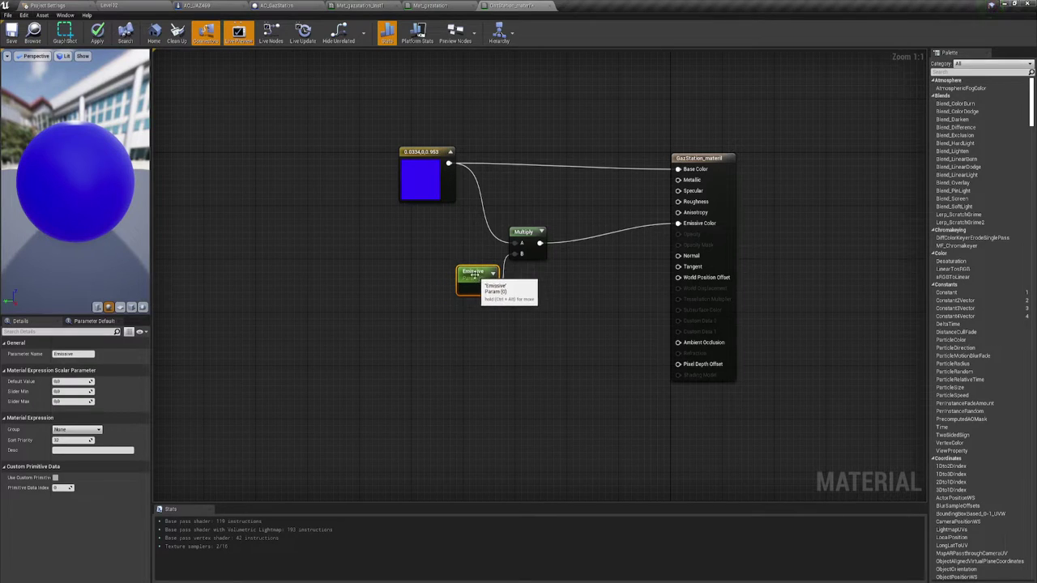
right_click_drag(508, 370, 530, 364)
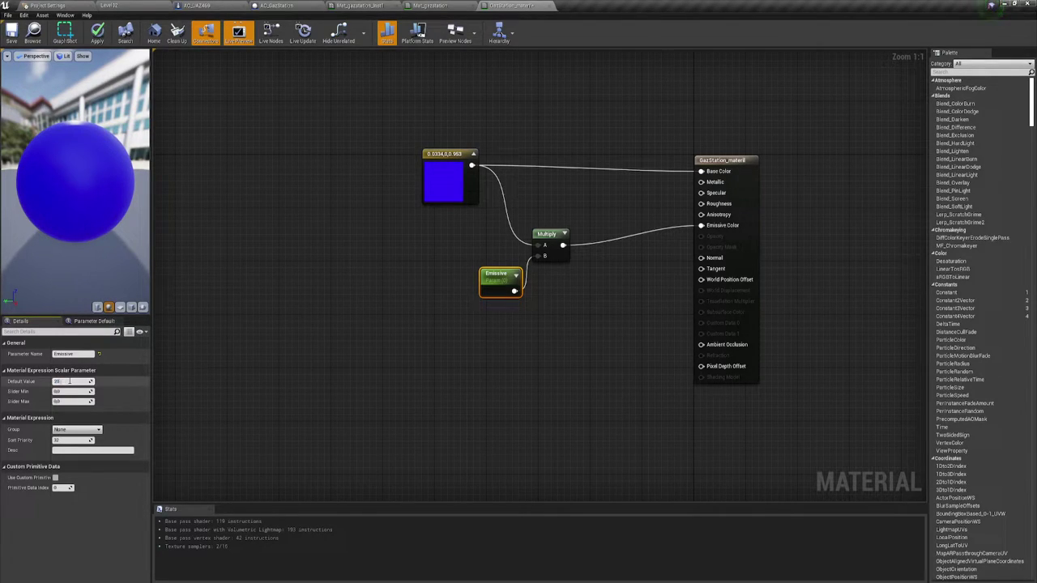
type("0")
key("Return")
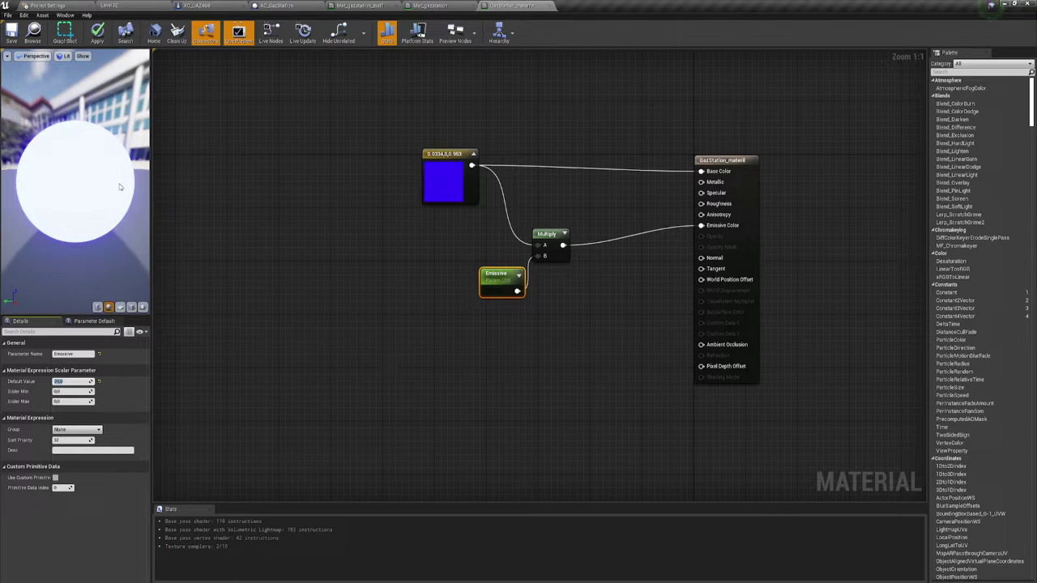
right_click_drag(499, 221, 446, 227)
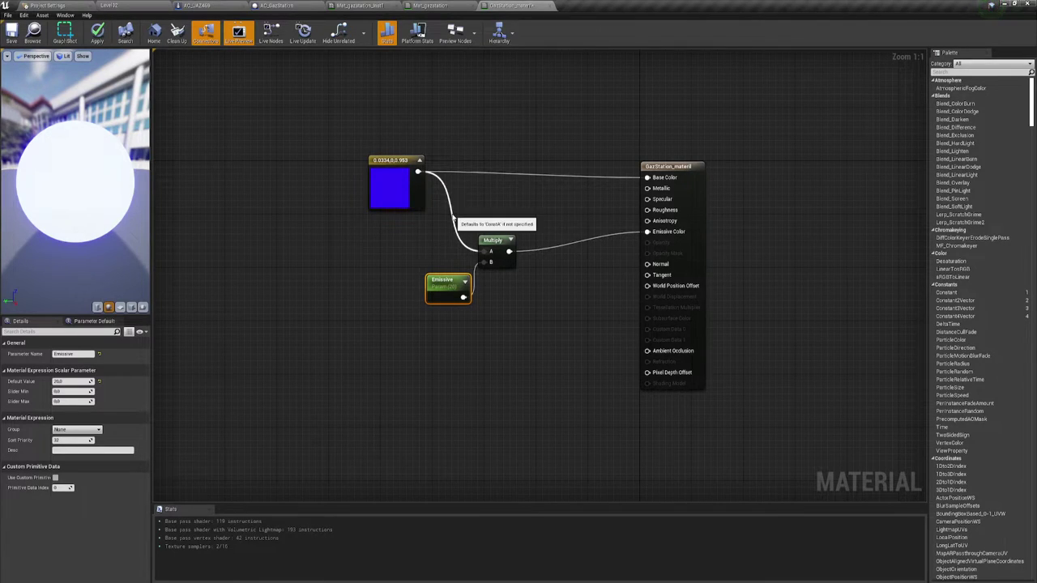
left_click_drag(491, 251, 410, 234, "ctrl")
Shift the existing nodes aside and add a second Multiply fed by the blue constant in A
left_click(496, 240)
left_click_drag(508, 267, 593, 301)
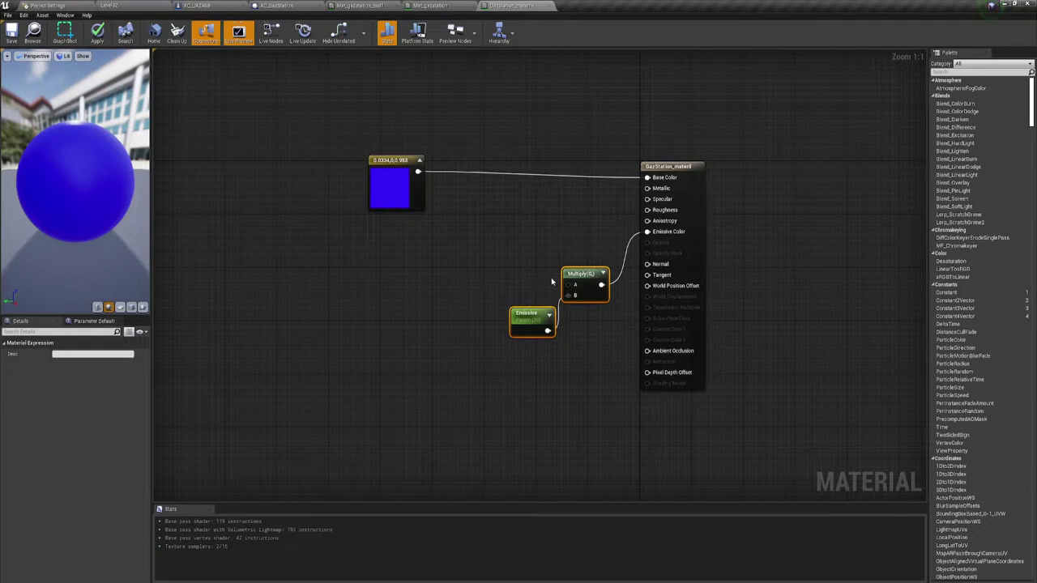
left_click(495, 231)
mouse_move(526, 239)
left_mouse_down()
mouse_move(493, 245)
mouse_move(574, 285)
left_mouse_up()
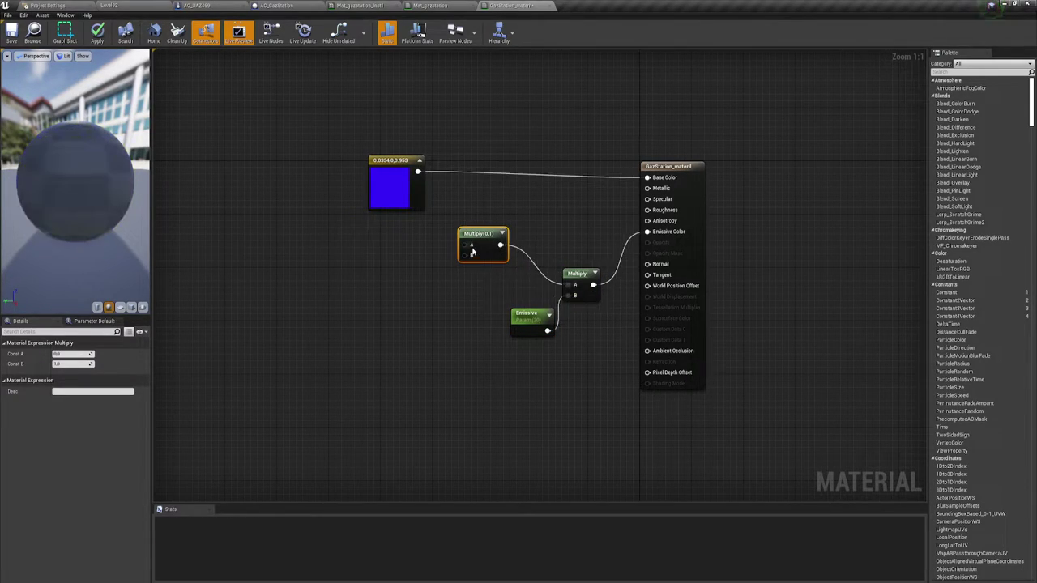
left_click_drag(472, 245, 418, 172)
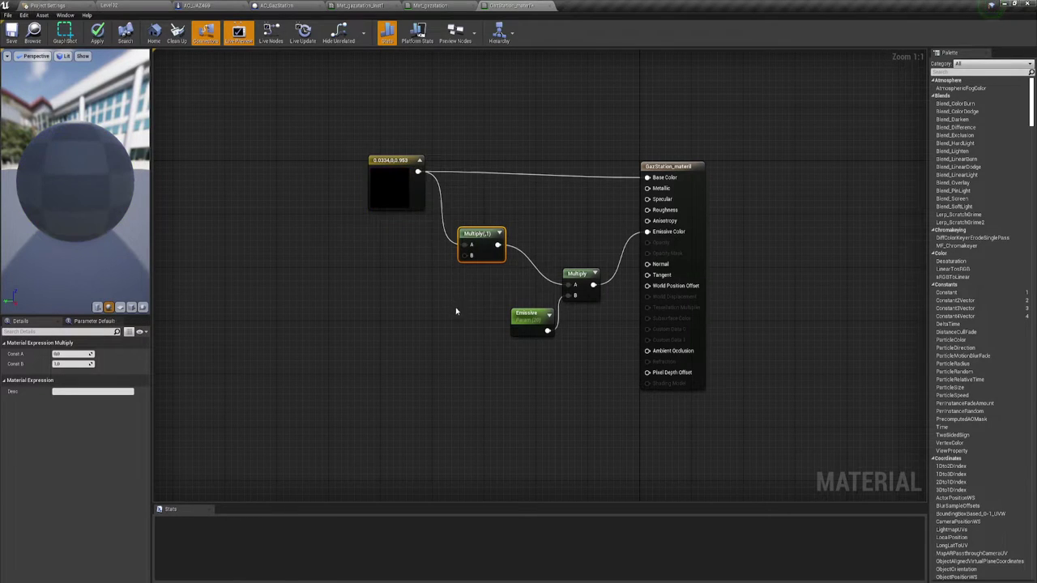
right_click_drag(456, 311, 527, 267)
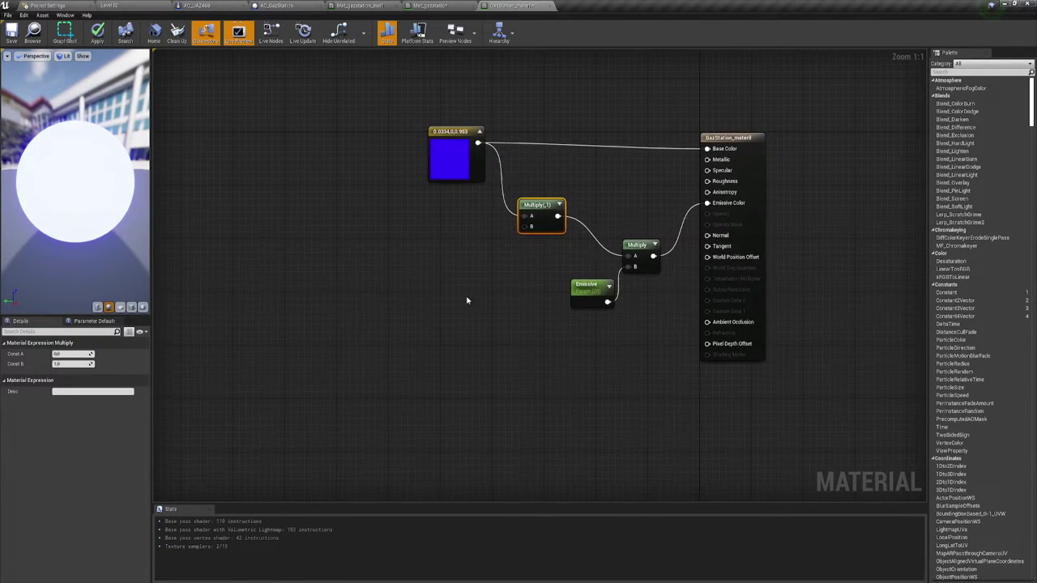
left_click_drag(313, 254, 521, 340)
right_click_drag(453, 317, 455, 340)
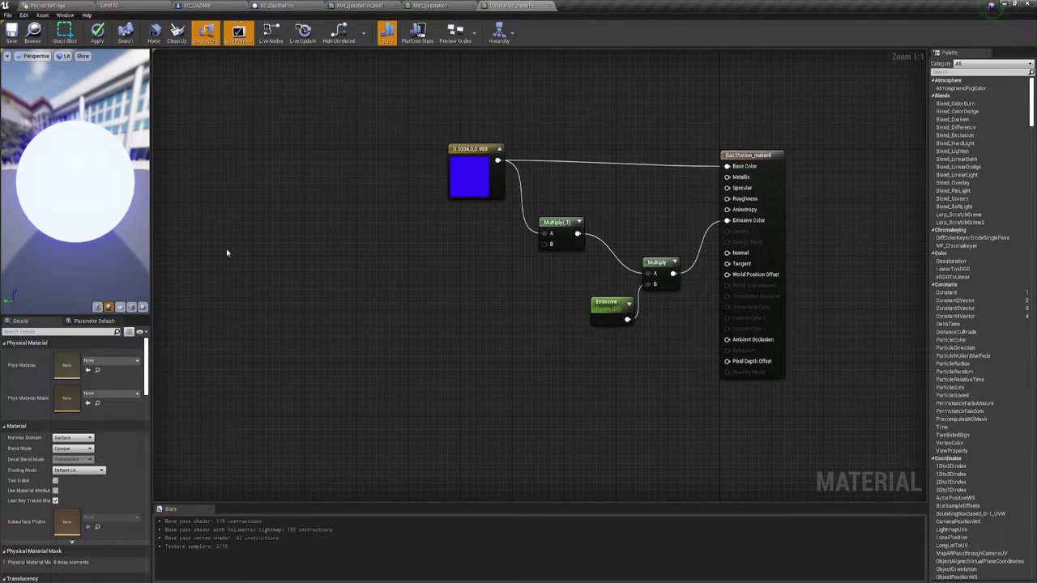
Add a Time node and connect it to the new Multiply's B input
right_click(283, 265)
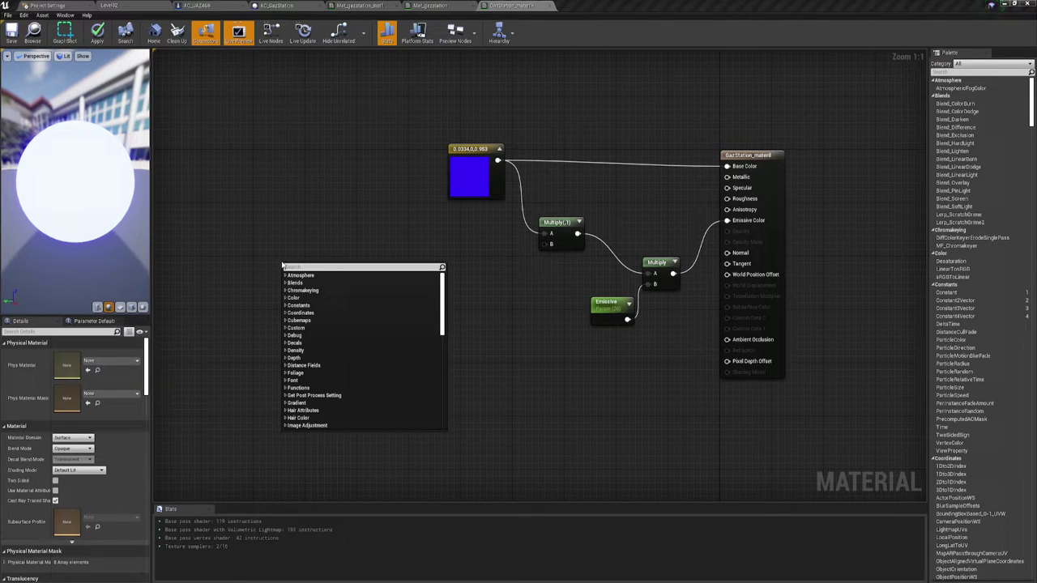
type("time")
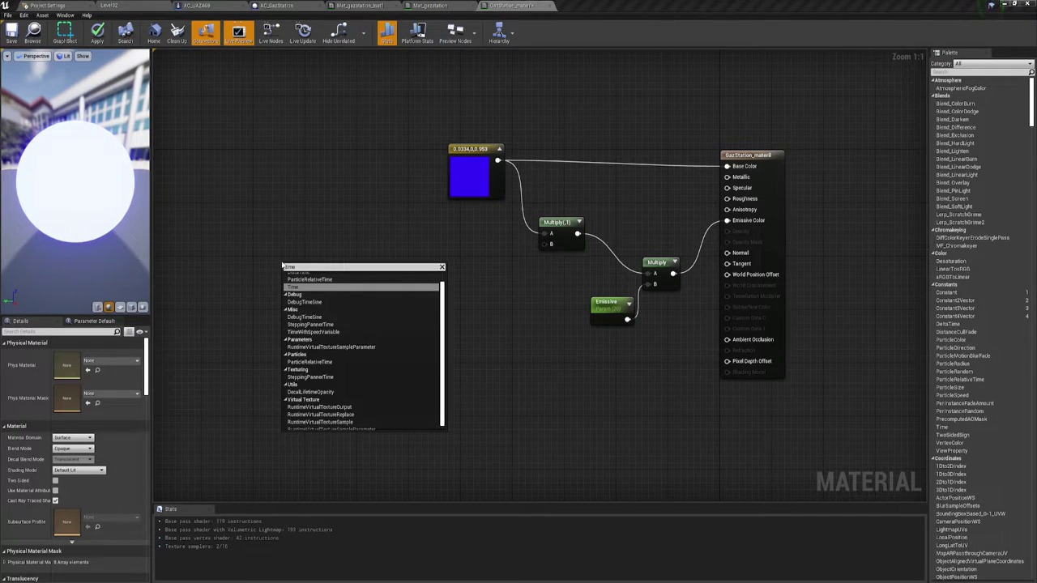
left_click(305, 287)
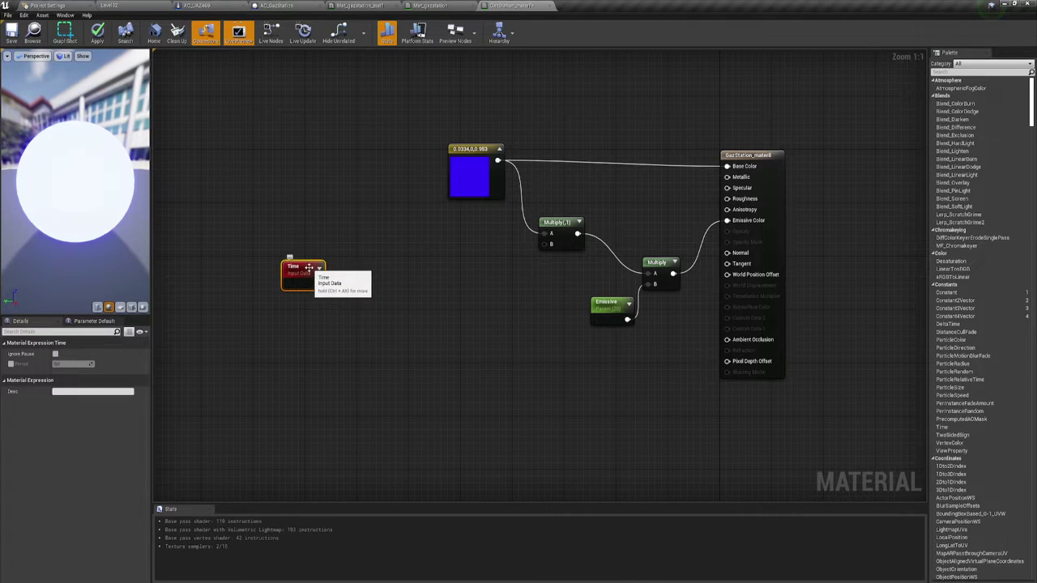
mouse_move(313, 276)
left_mouse_down()
mouse_move(381, 284)
mouse_move(367, 291)
left_mouse_up()
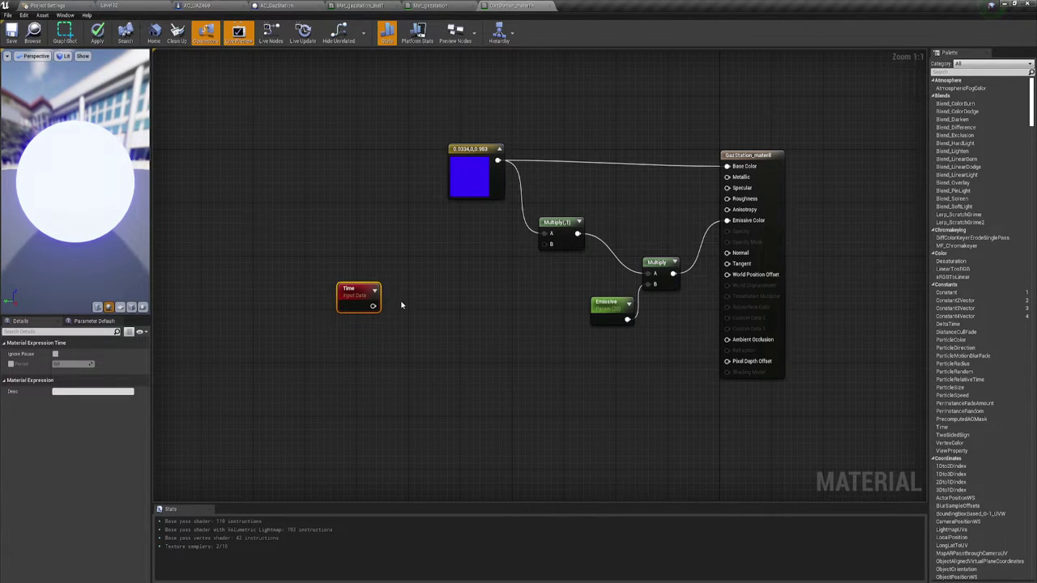
right_click_drag(402, 305, 382, 287)
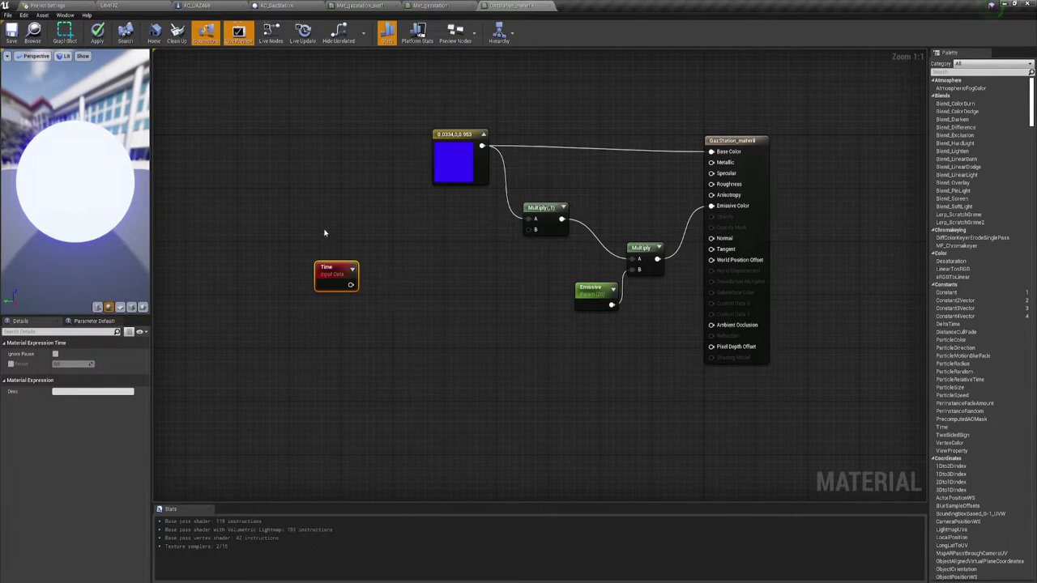
left_click_drag(302, 231, 366, 309)
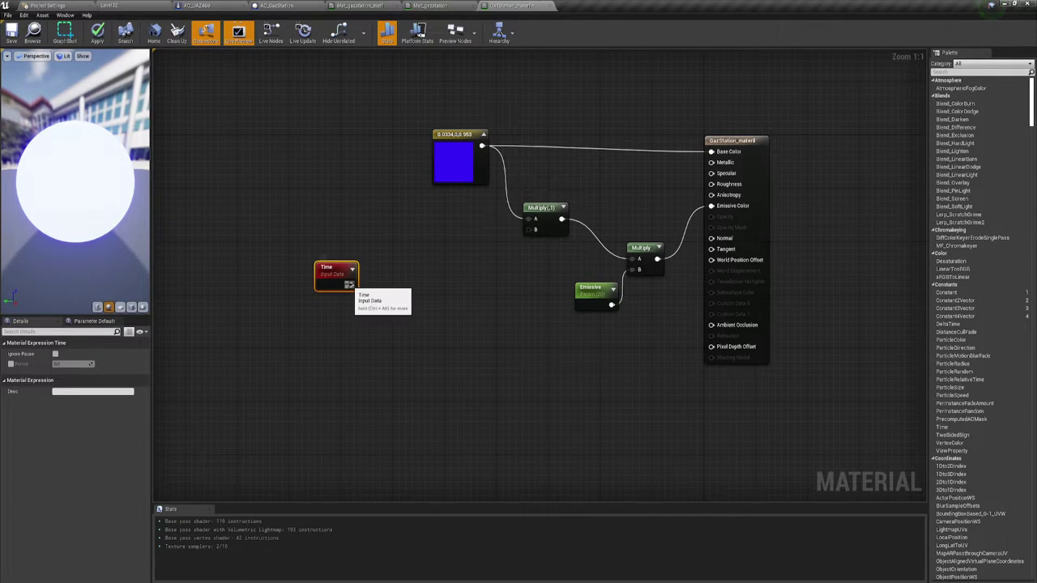
mouse_move(351, 284)
left_mouse_down()
mouse_move(572, 271)
mouse_move(531, 230)
left_mouse_up()
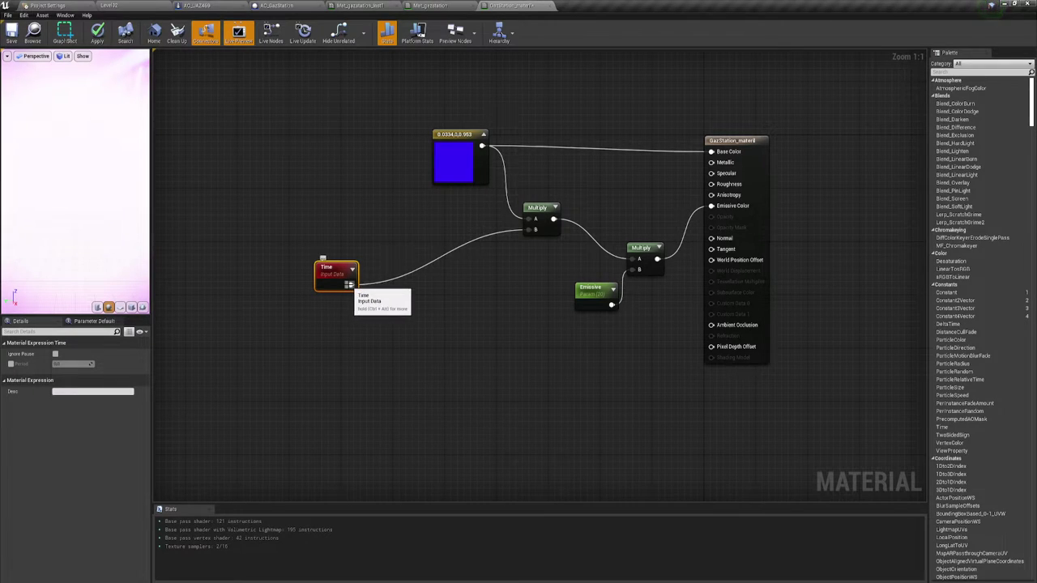
left_click_drag(351, 284, 415, 258)
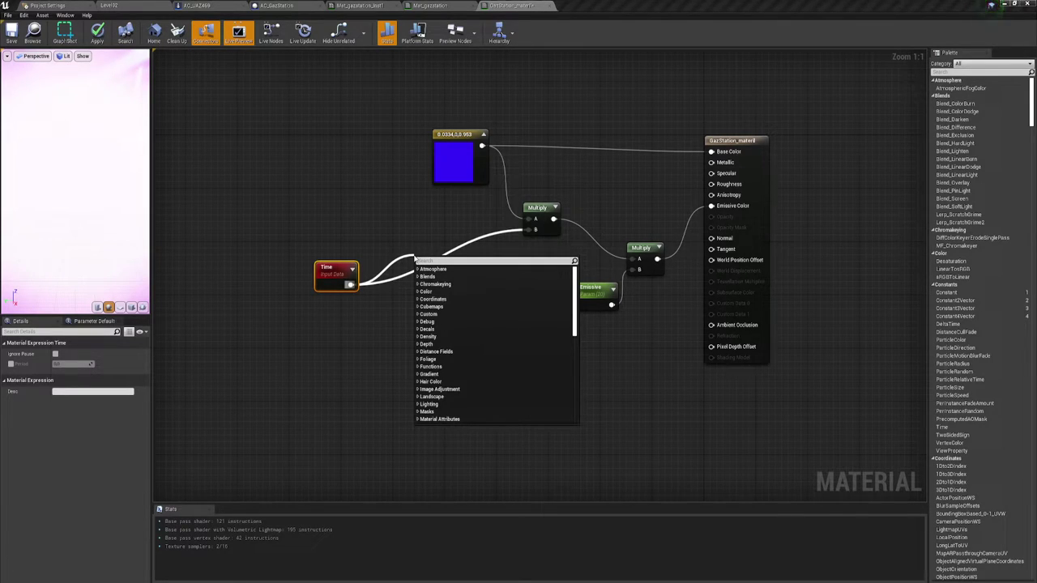
Insert a Sine node after Time and route its output into Multiply's B input
type("si")
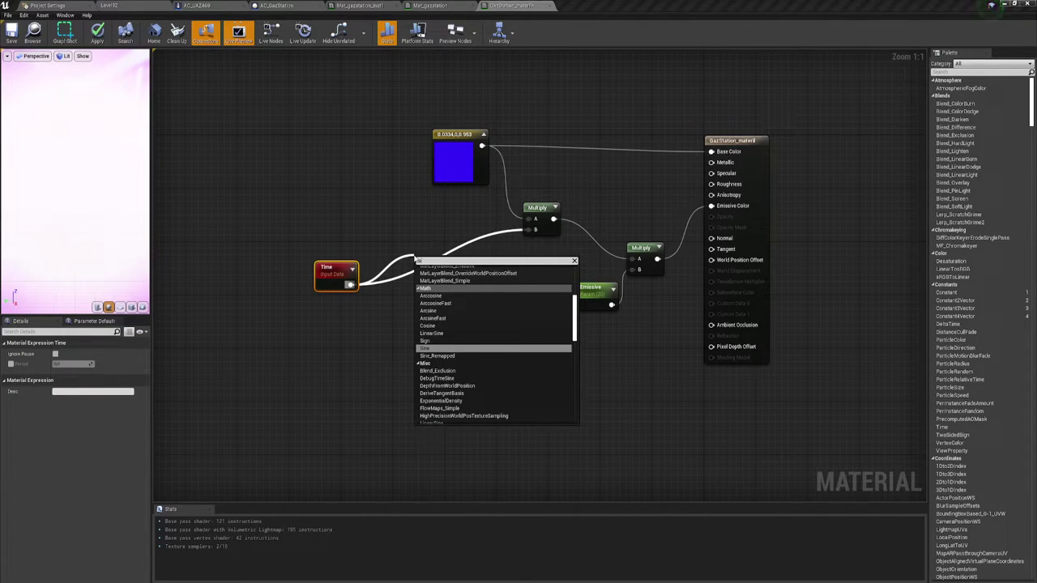
key("Return")
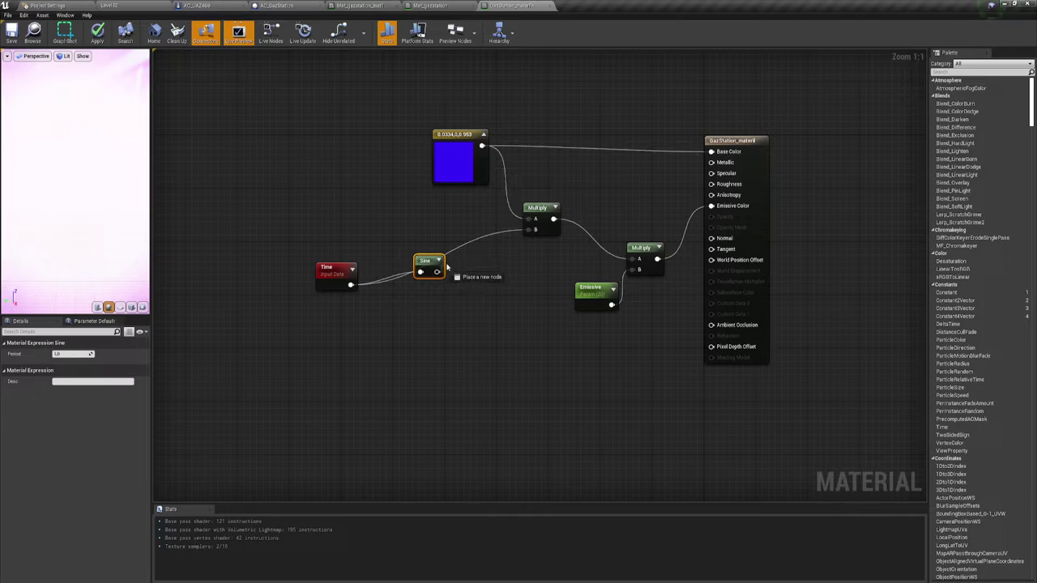
left_click_drag(438, 272, 535, 230)
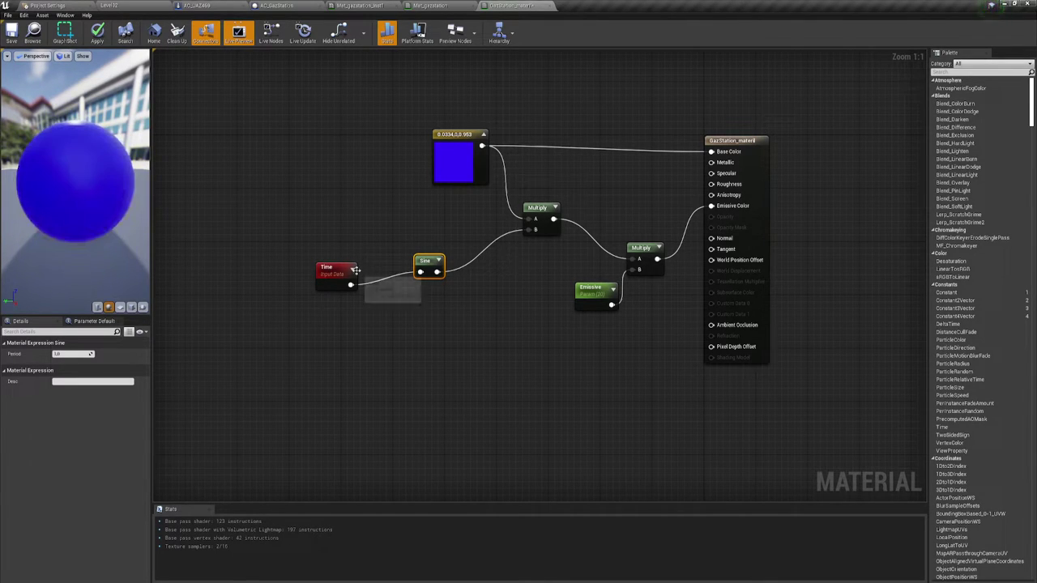
Box-select groups of nodes, ending with Time, Sine, Multiply and Emissive selected together
left_click_drag(292, 237, 486, 315)
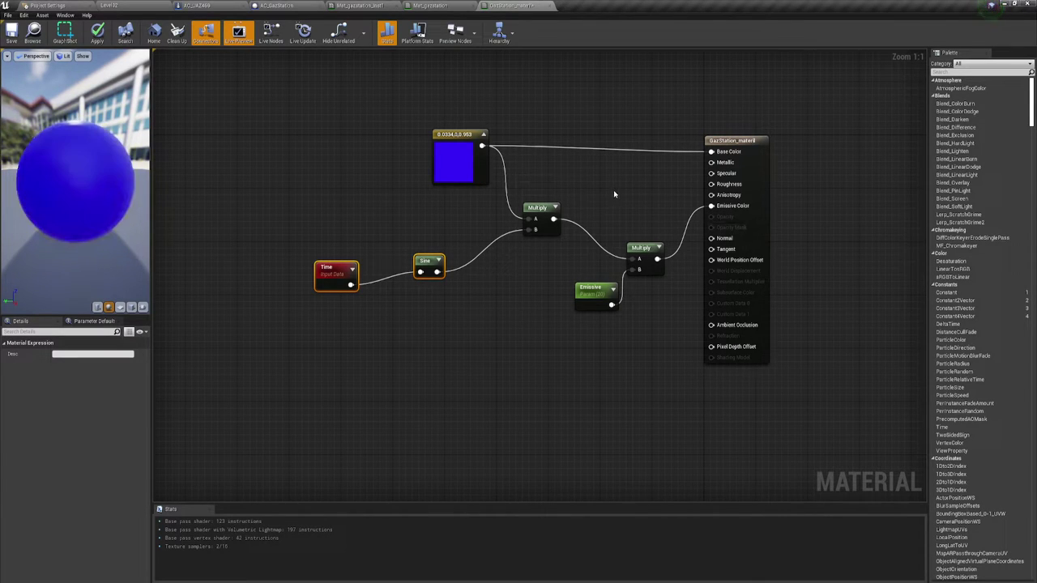
left_click_drag(599, 202, 666, 302)
mouse_move(381, 129)
left_mouse_down()
mouse_move(564, 210)
mouse_move(560, 197)
left_mouse_up()
left_click_drag(257, 236, 665, 328)
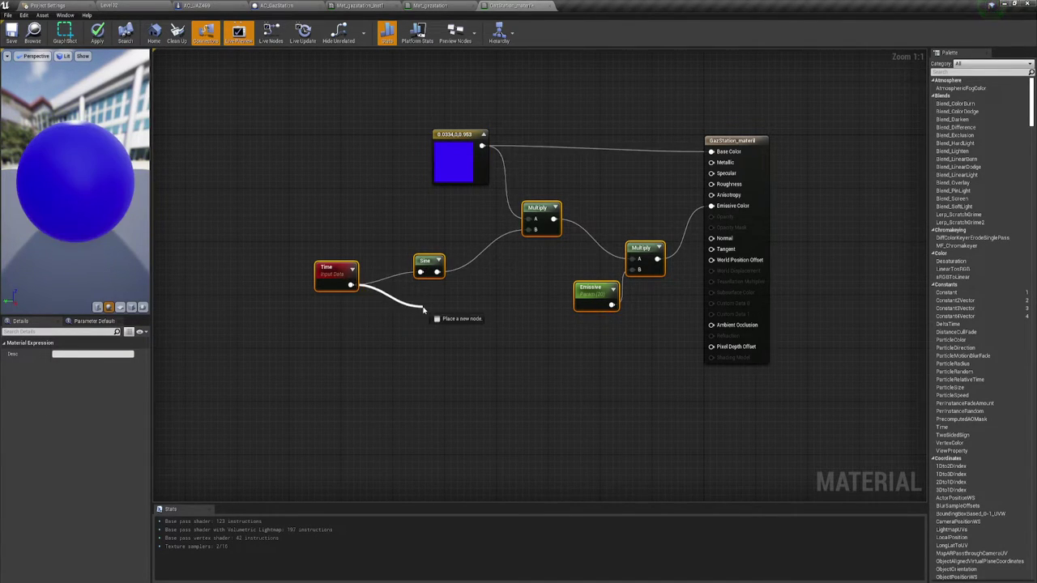
Replace the Sine with a Cosine node fed by Time and driving Multiply's B input
left_click_drag(351, 282, 423, 310)
type("cos")
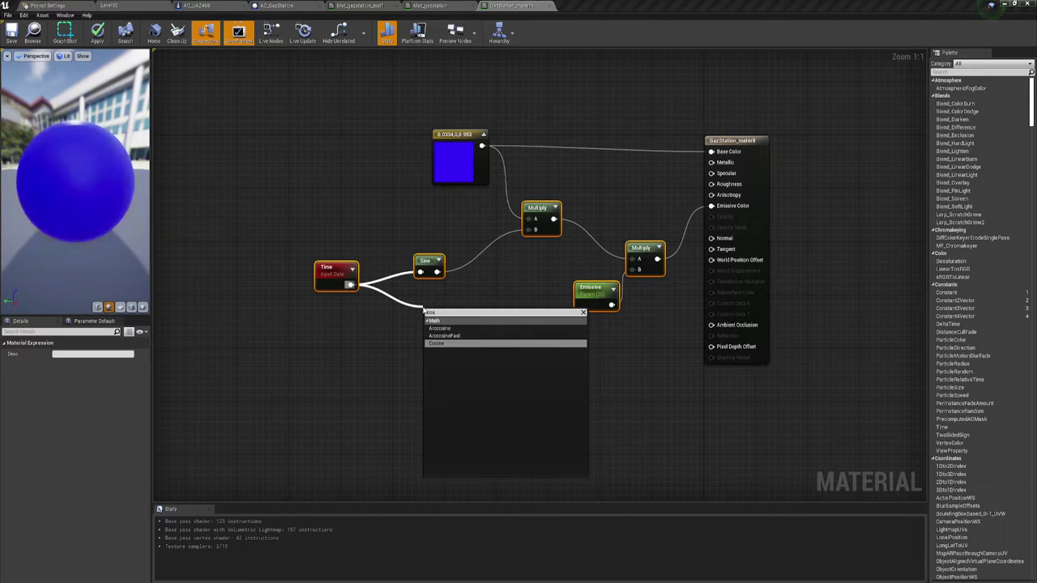
key("Return")
left_click_drag(451, 323, 534, 230)
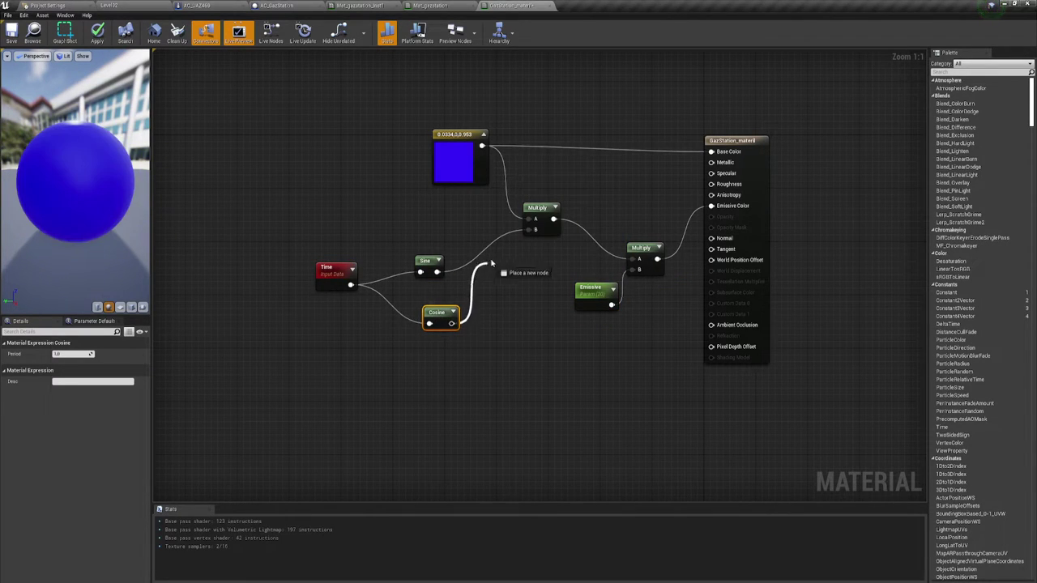
left_click(435, 270)
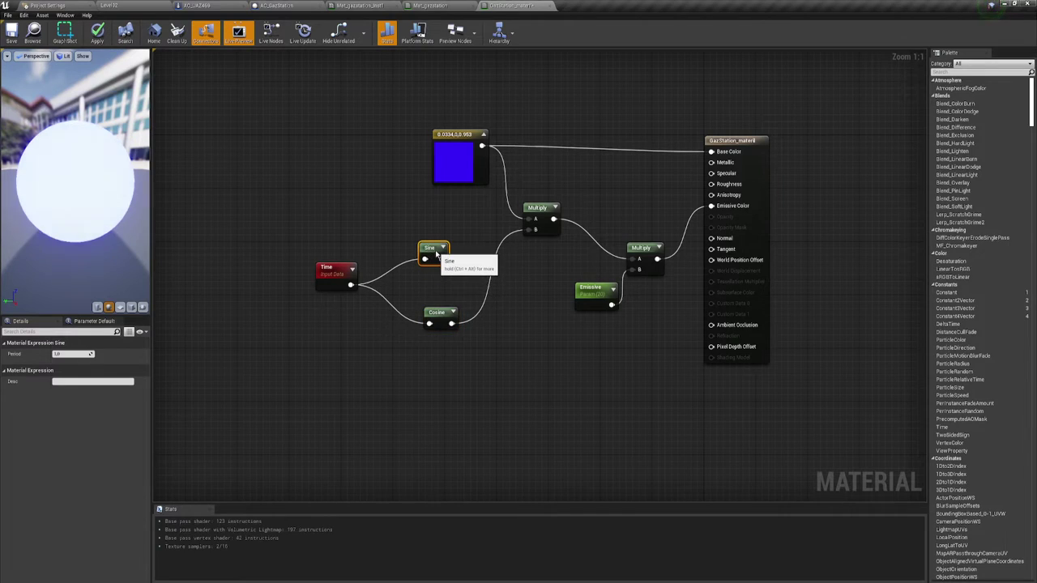
key("Delete")
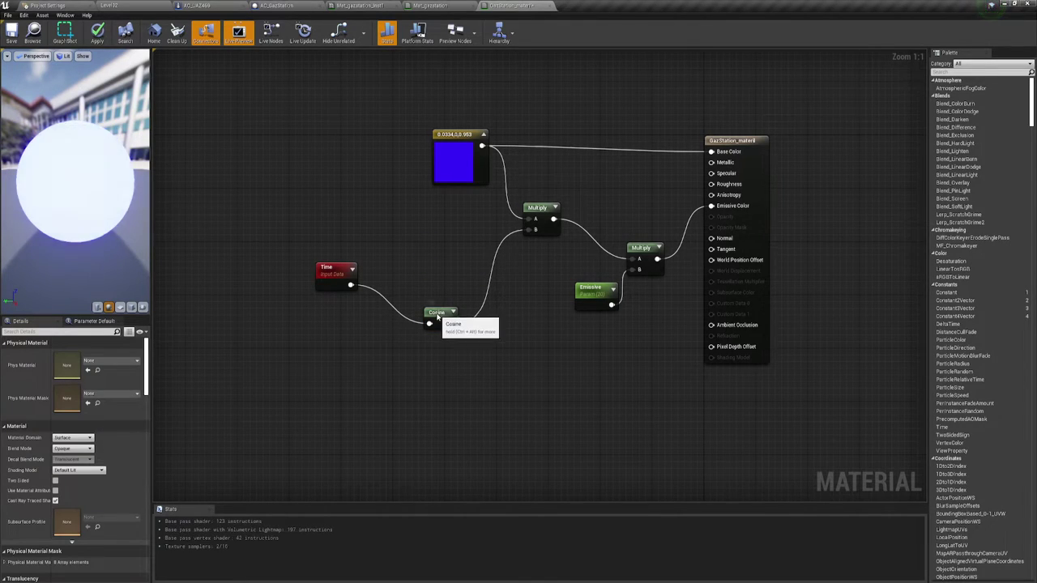
Move the Time node left and the Cosine node right to open space between them
left_click_drag(436, 307, 446, 262)
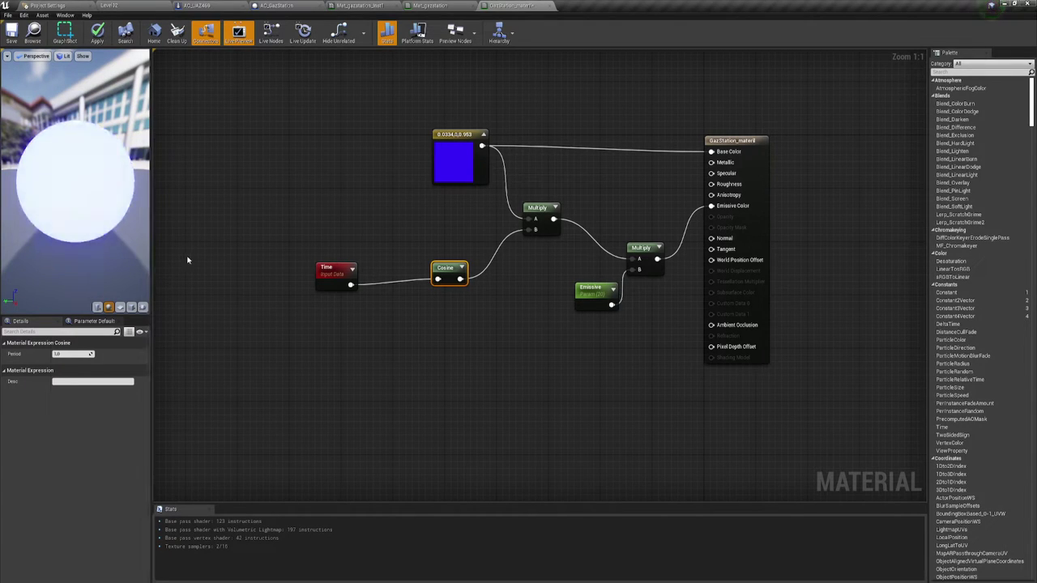
left_click_drag(443, 273, 450, 273)
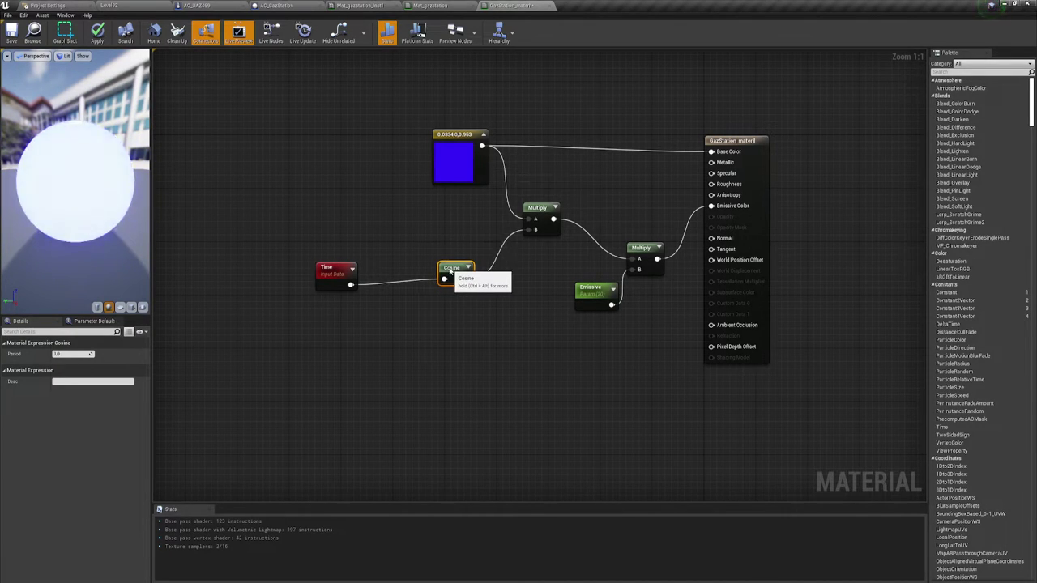
left_click_drag(327, 267, 320, 268)
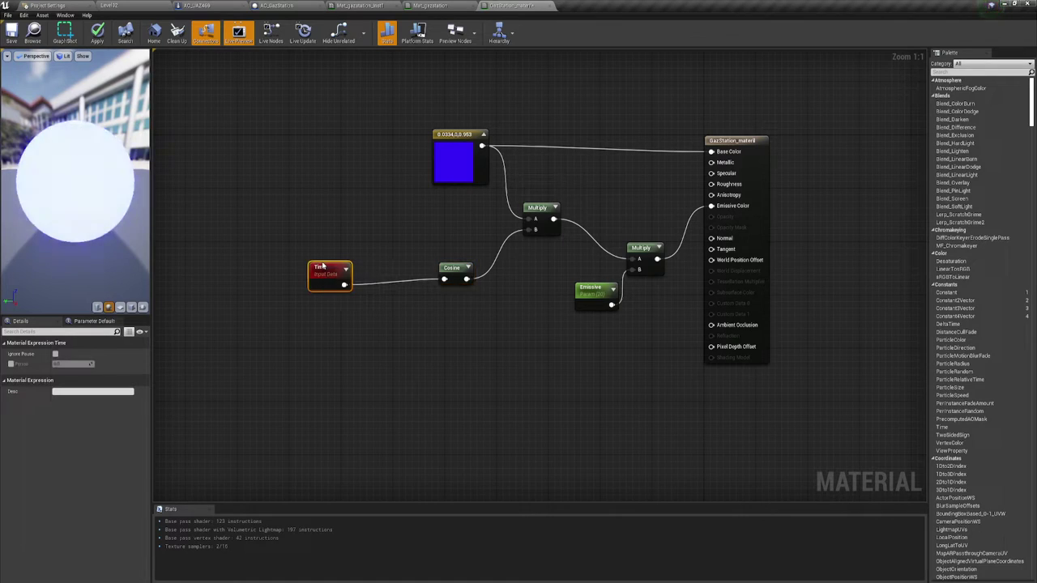
right_click_drag(385, 305, 383, 313)
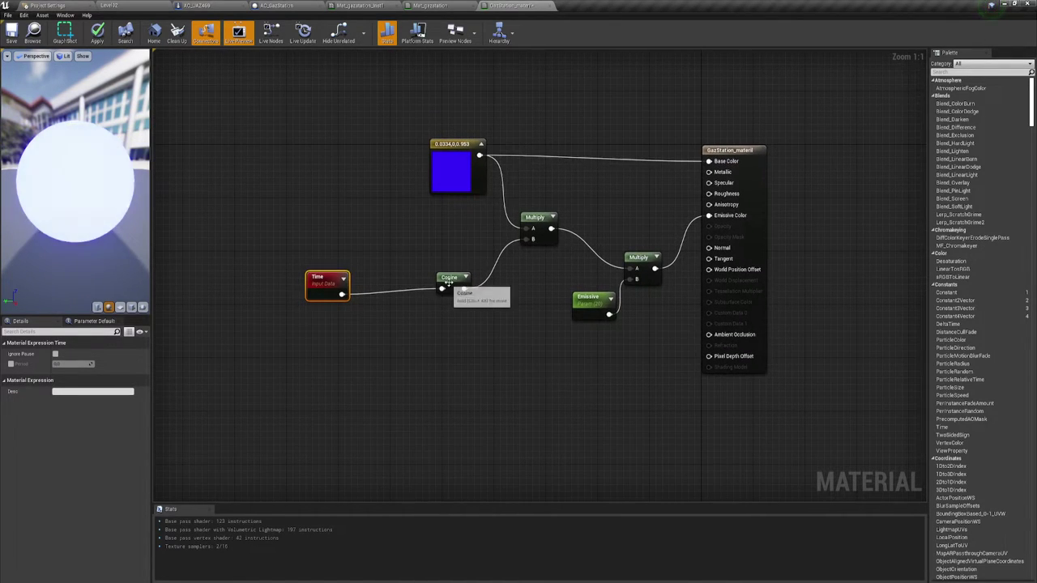
left_click_drag(453, 284, 473, 285)
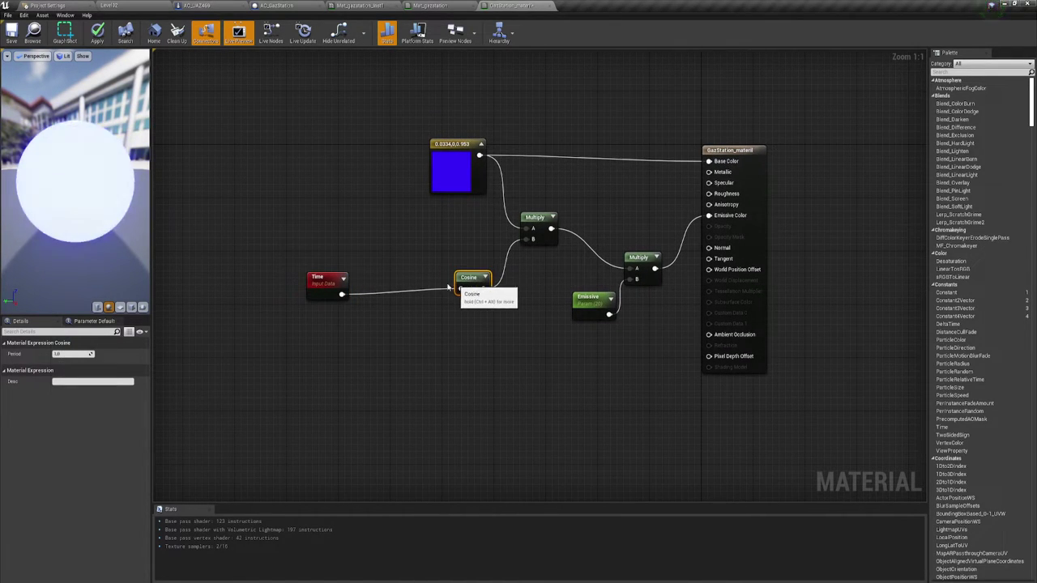
left_click_drag(326, 279, 312, 270)
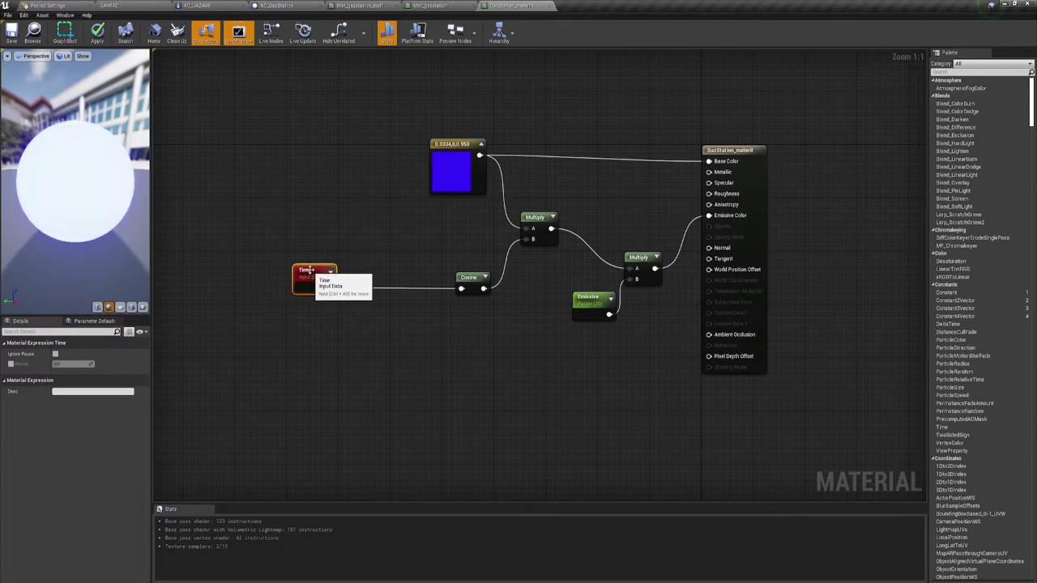
right_click_drag(423, 307, 444, 288)
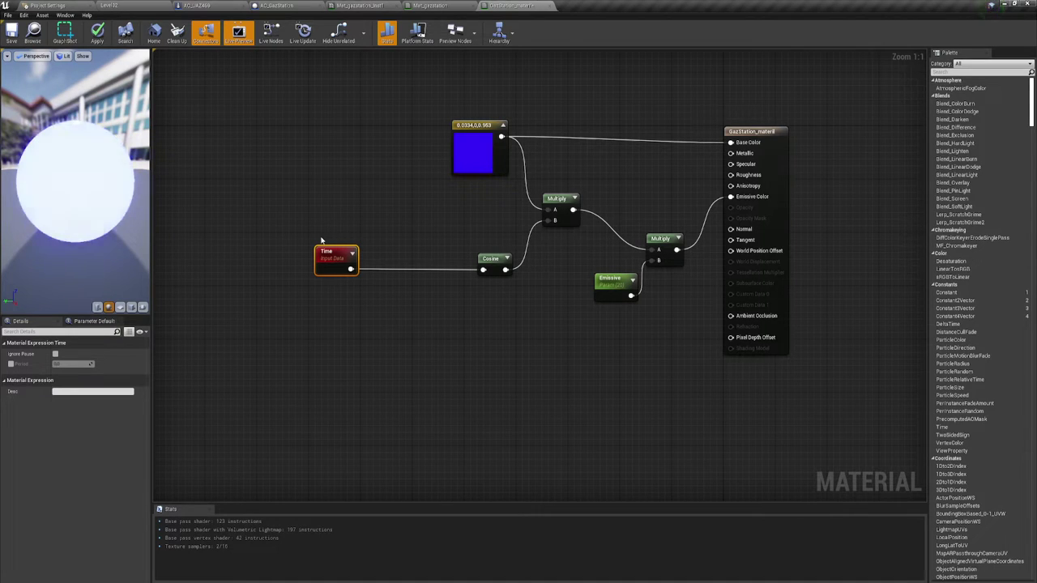
left_click_drag(255, 221, 371, 293)
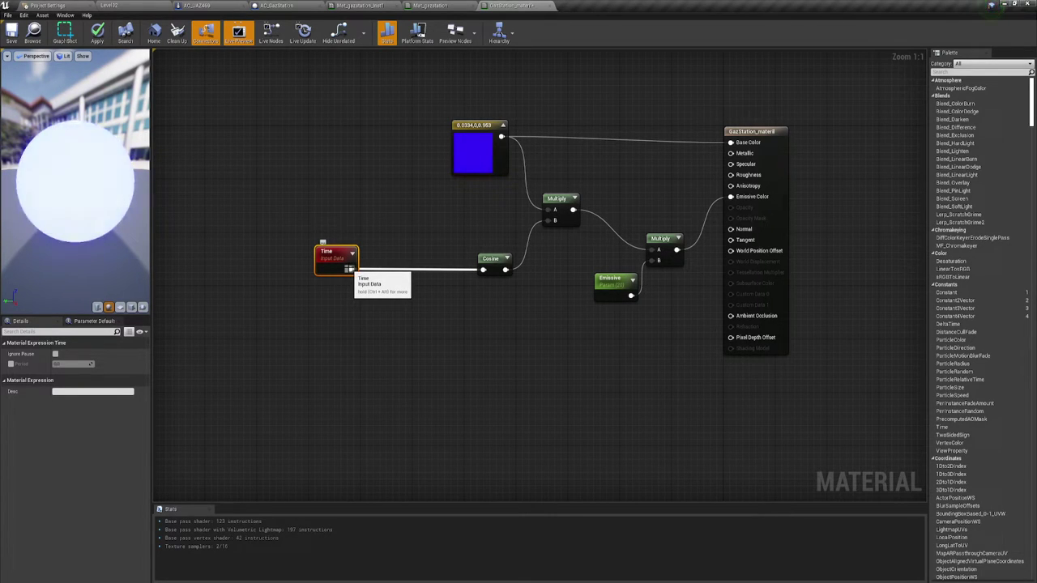
Insert a Multiply node between Time and the Cosine input
left_click_drag(350, 269, 389, 282)
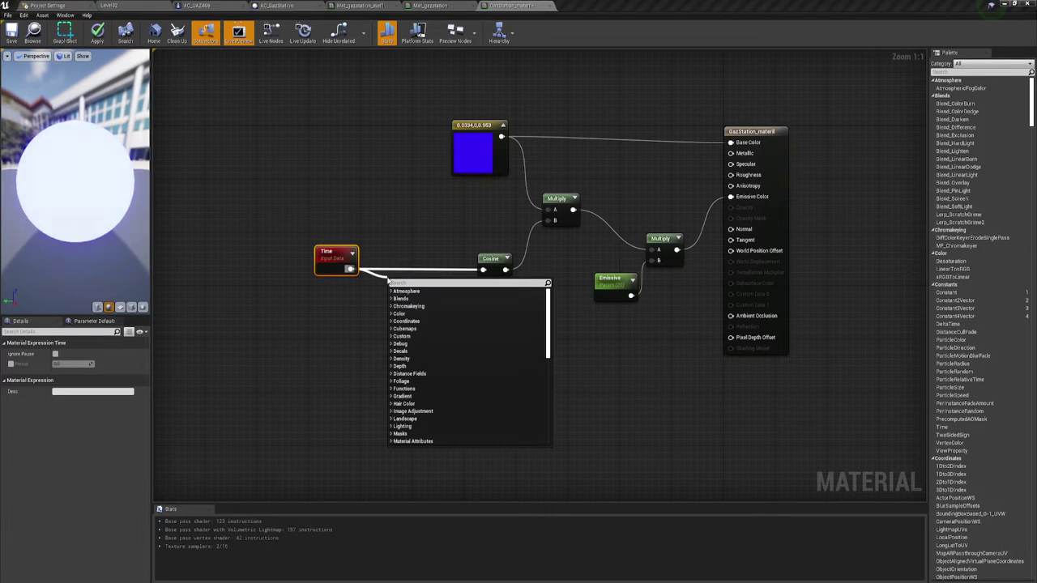
type("m")
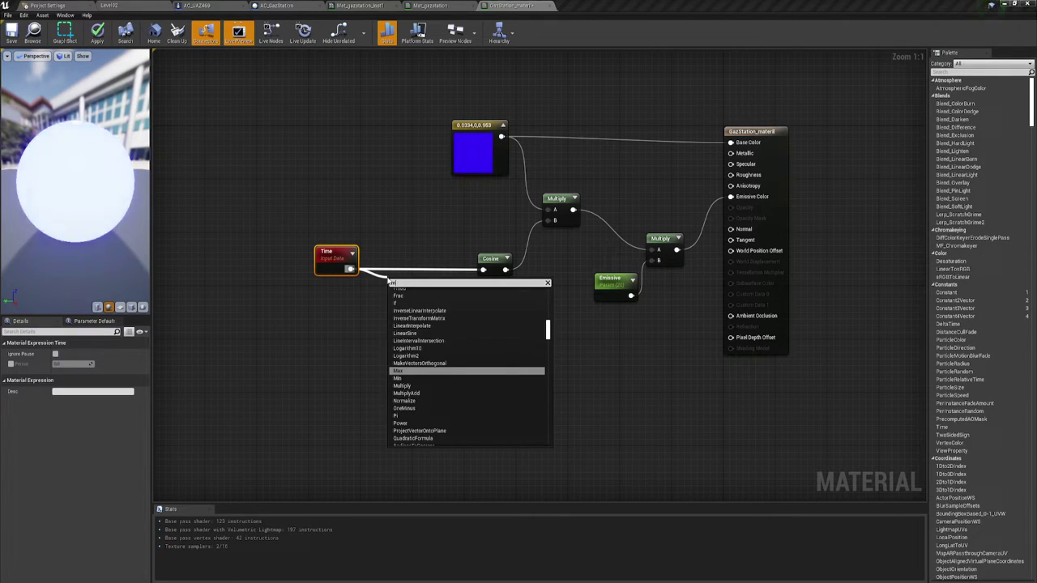
left_click(403, 386)
mouse_move(418, 282)
left_mouse_down()
mouse_move(429, 265)
mouse_move(485, 270)
left_mouse_up()
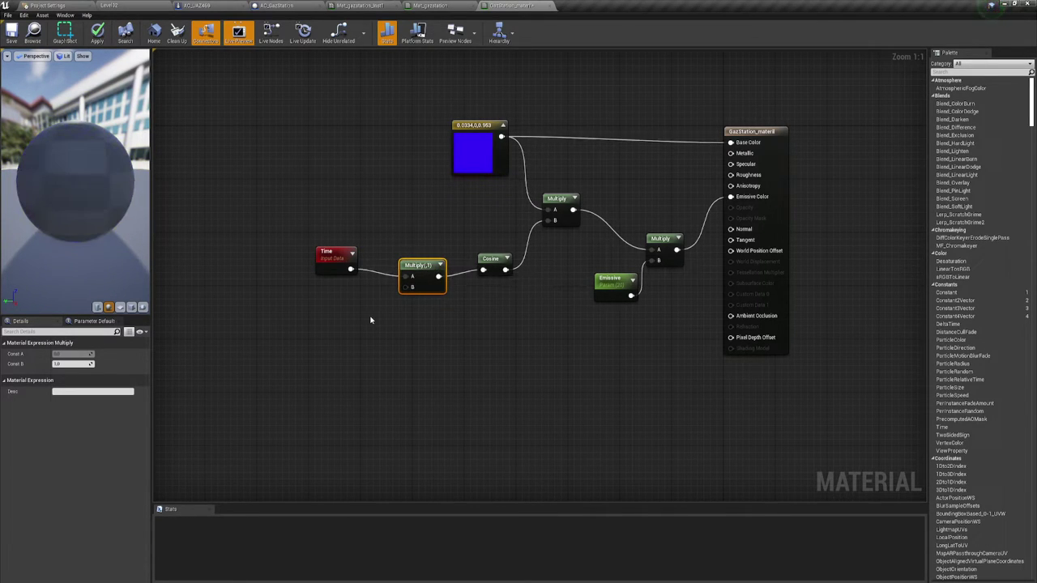
Add a scalar parameter named speed and connect it to that Multiply's B input
left_click(321, 294)
type("ssssssssssss")
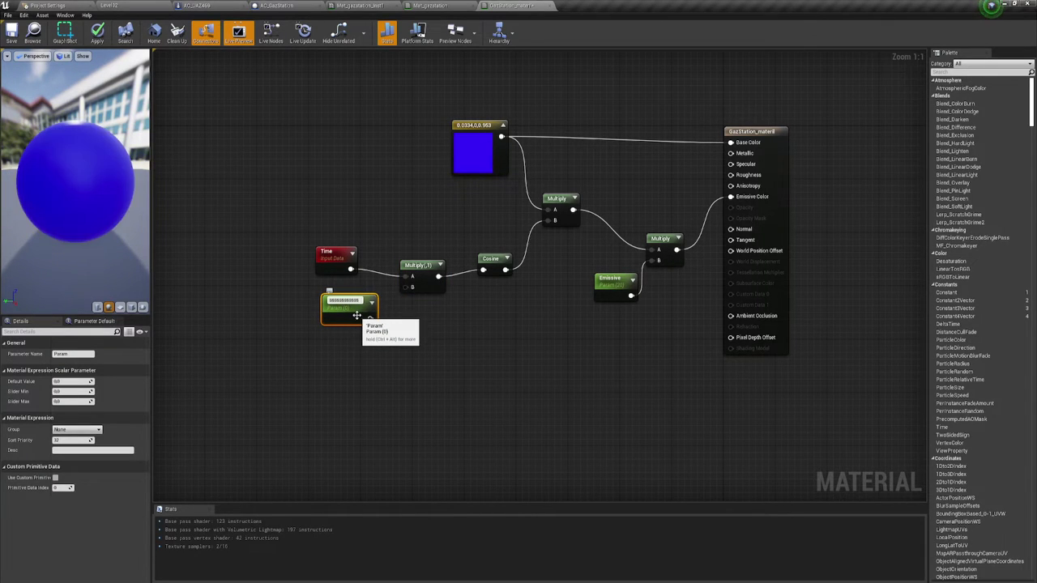
key("BackSpace")
key("BackSpace")
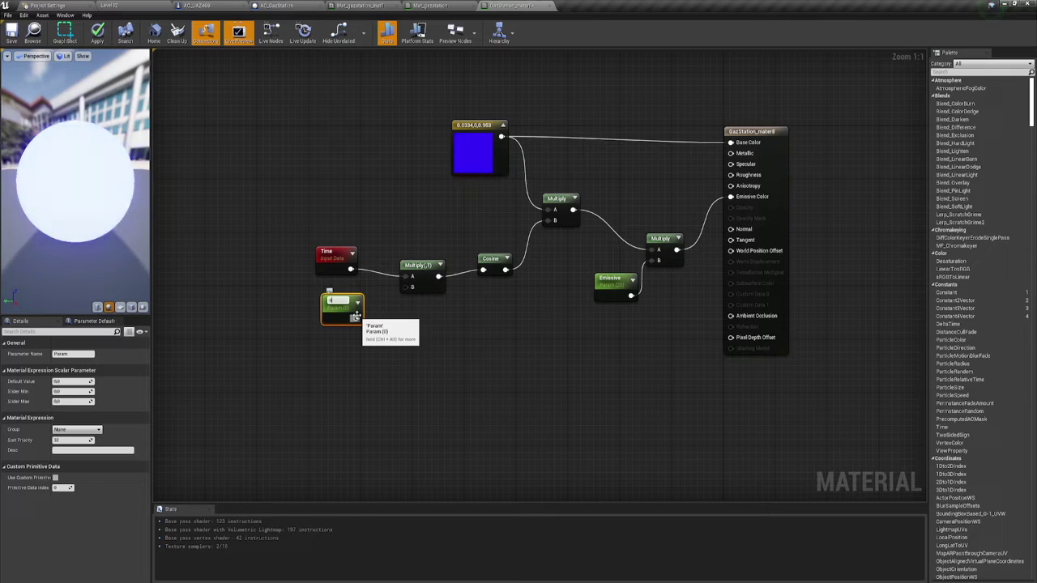
key("BackSpace")
key("BackSpace")
type("p")
type("eed")
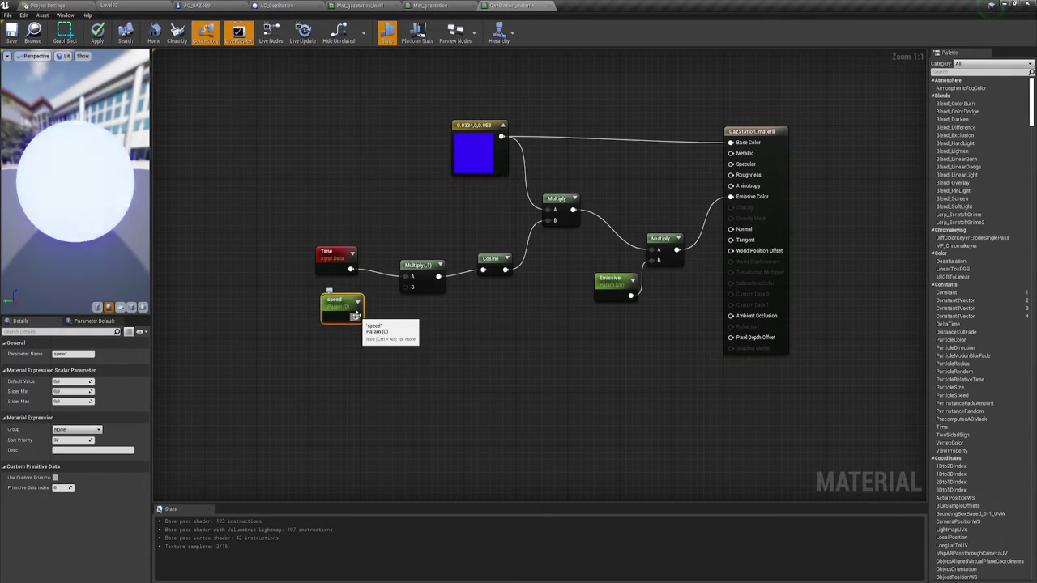
key("Return")
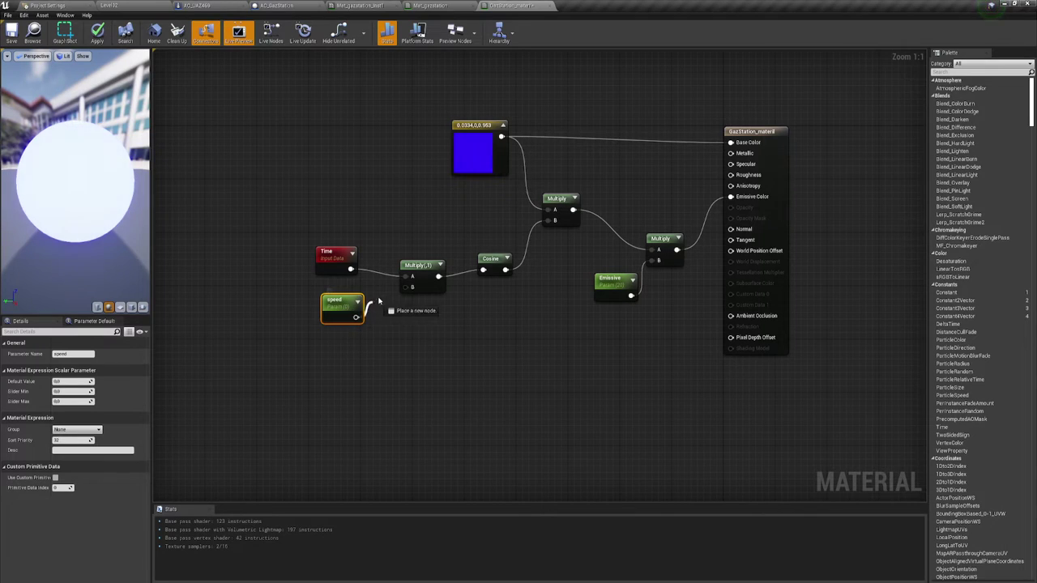
left_click_drag(355, 317, 405, 287)
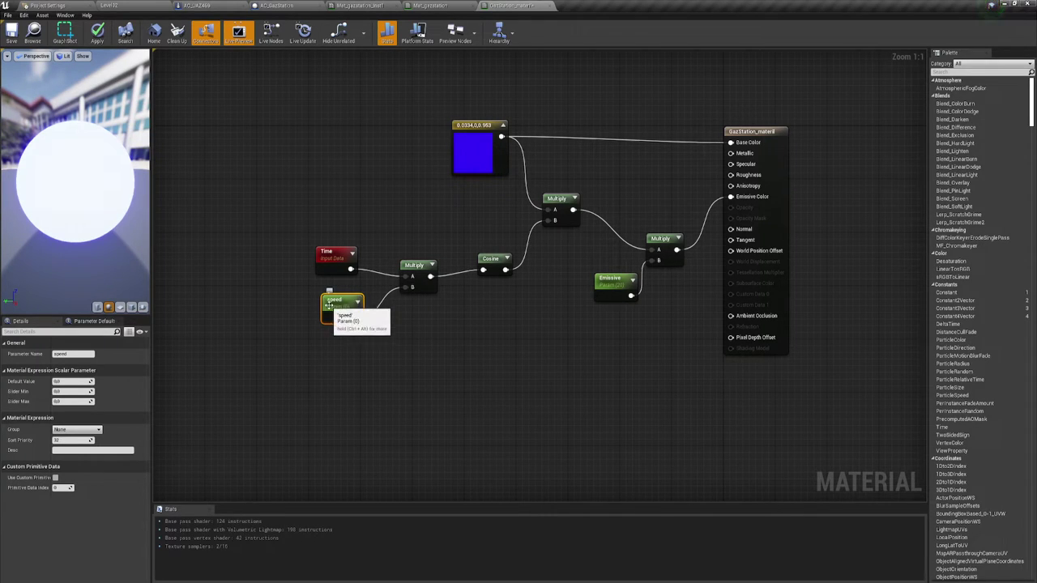
Try speed default values of 0.5 and then 2, saving the material
left_click(11, 34)
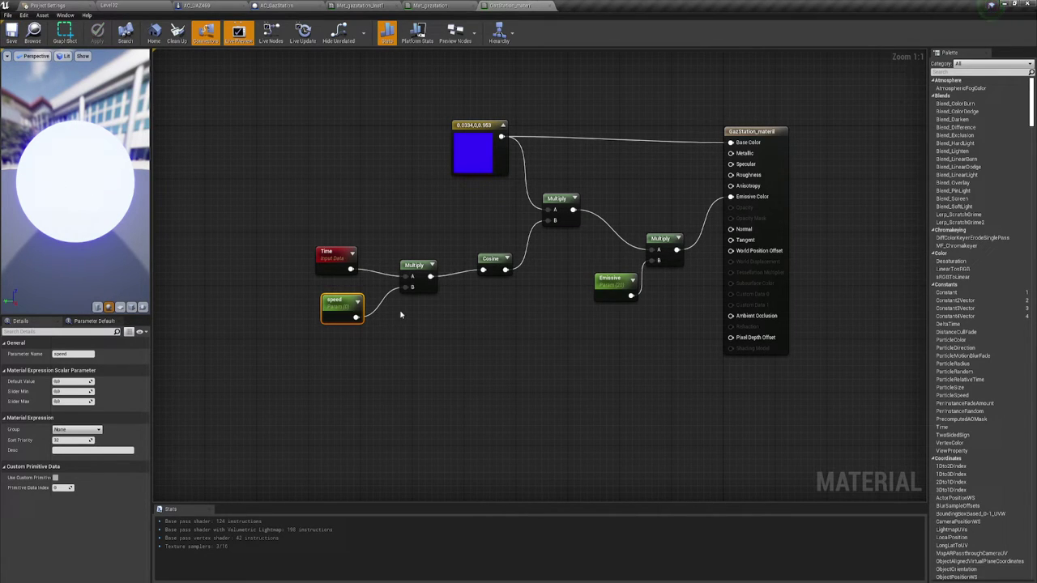
left_click(69, 354)
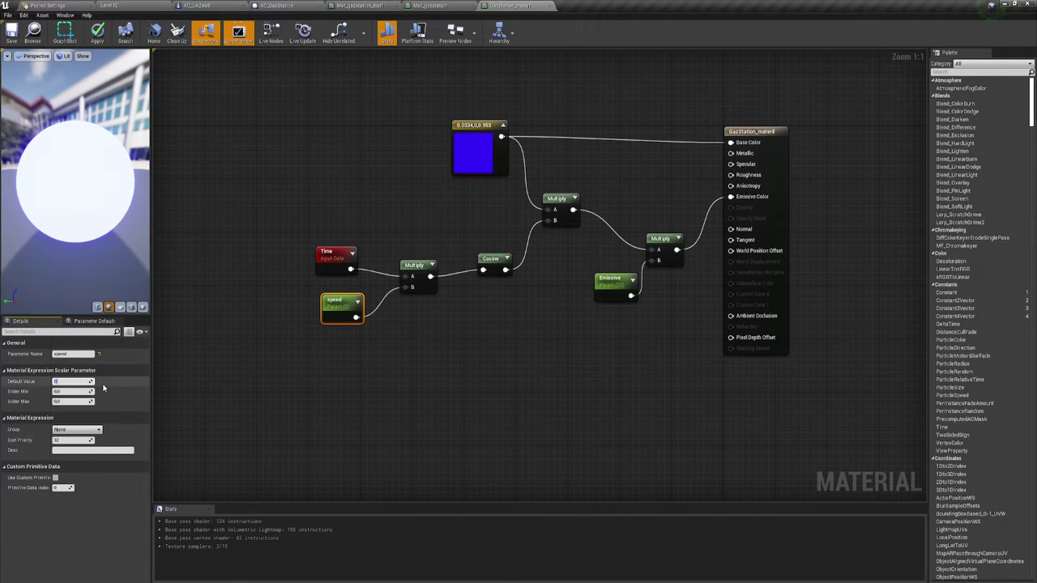
left_click(73, 381)
type(".5")
key("Return")
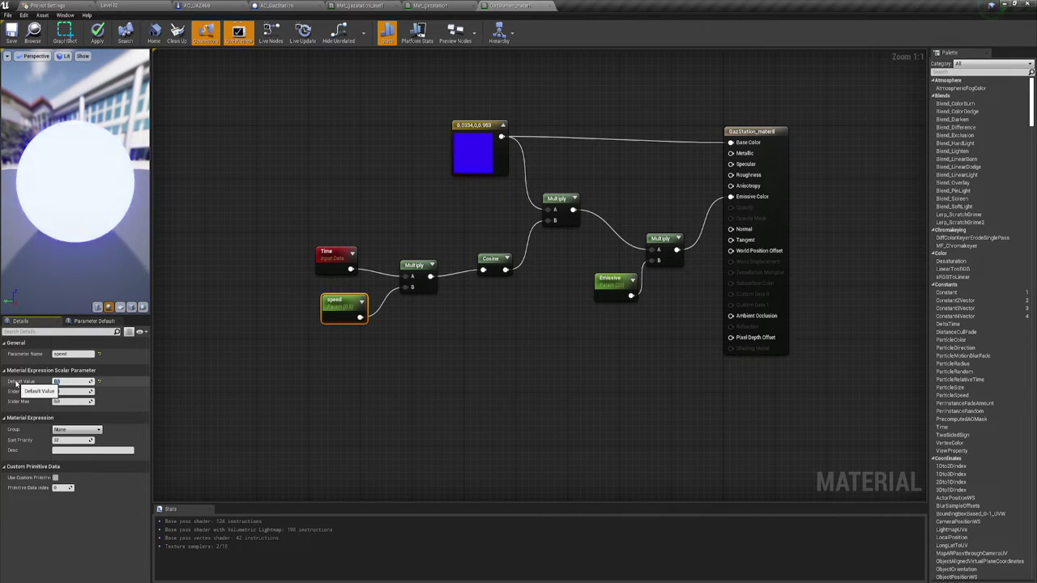
type("2")
key("Return")
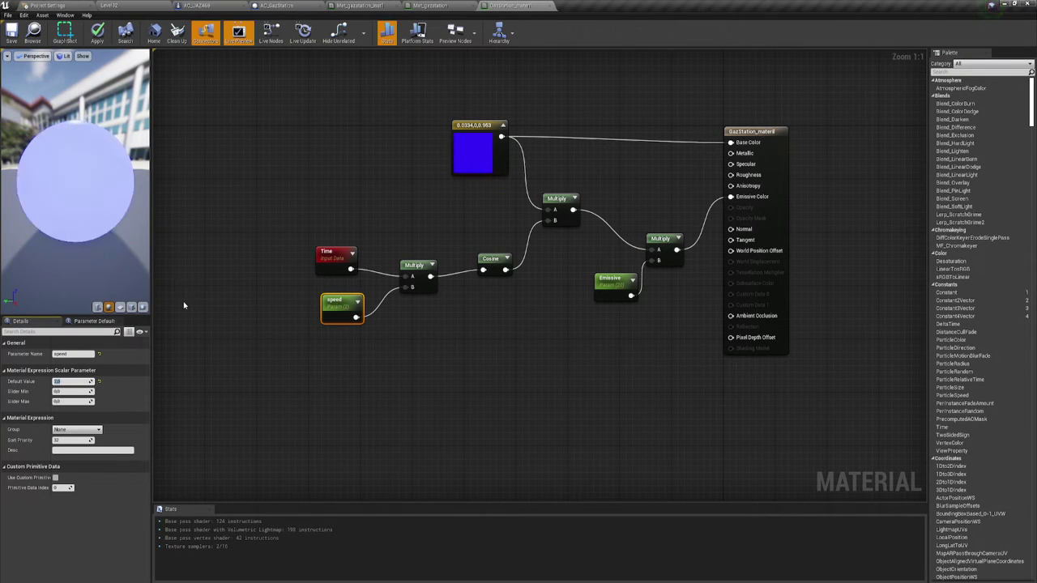
left_click(11, 36)
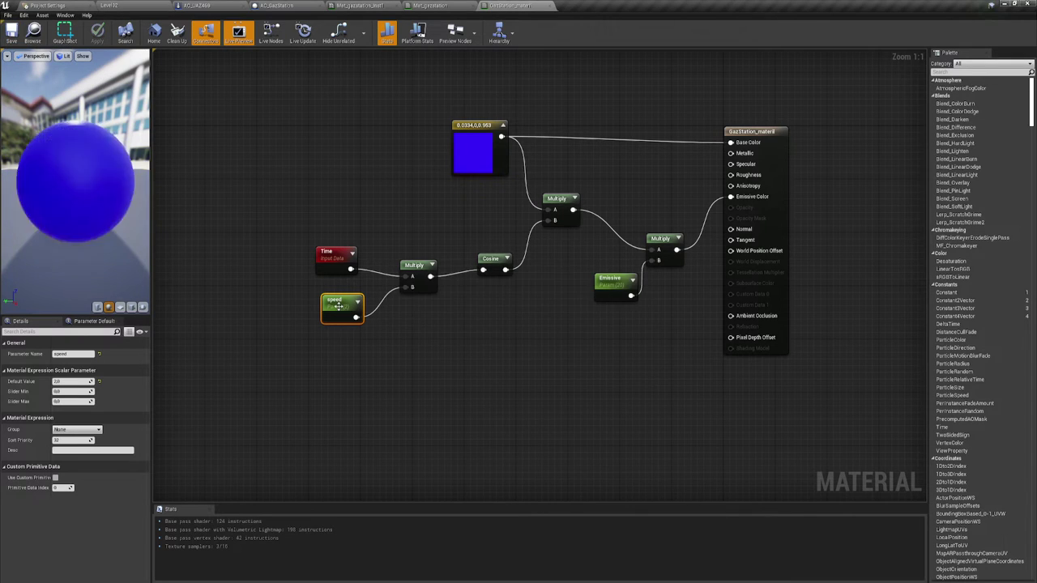
Set the speed default to 0.4, save the material, and return to the Level02 view
left_click(68, 380)
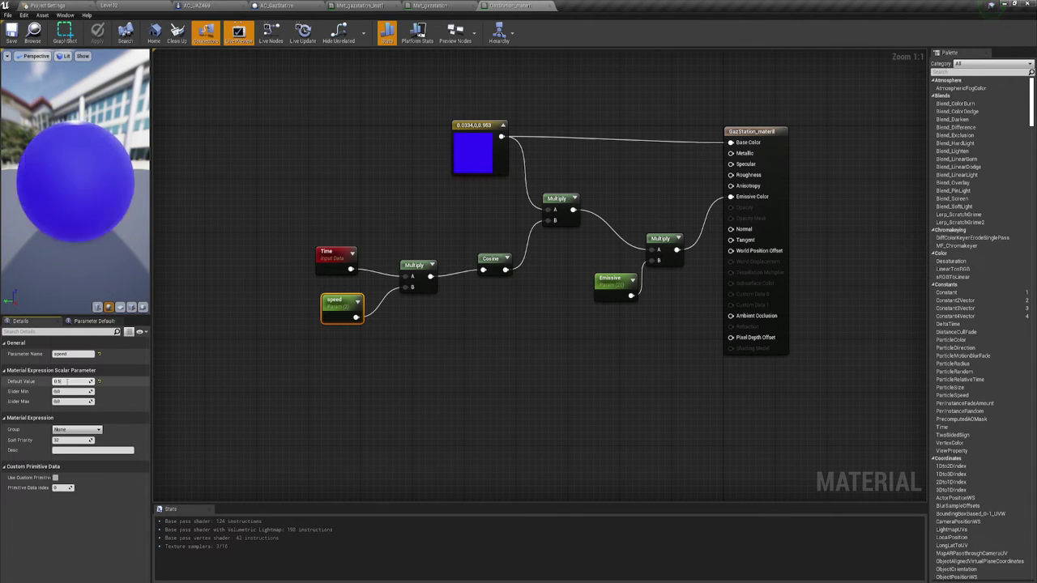
type("4")
key("Return")
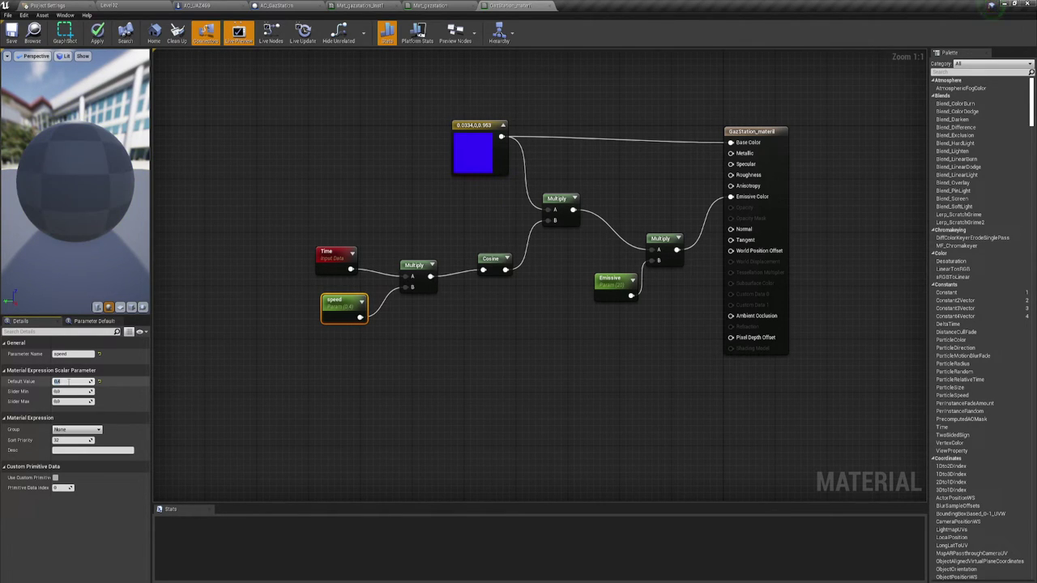
left_click(12, 33)
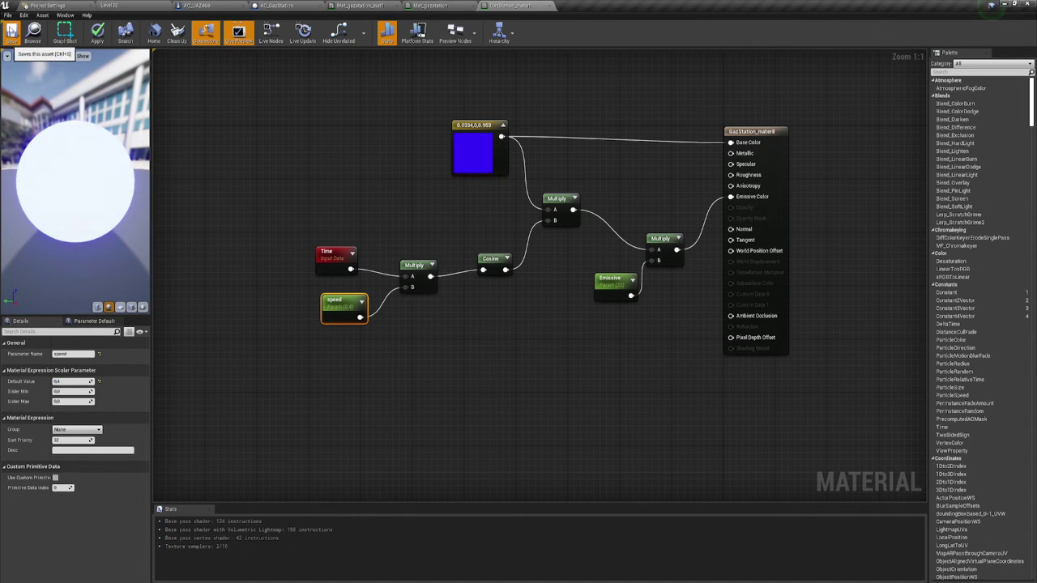
left_click(126, 6)
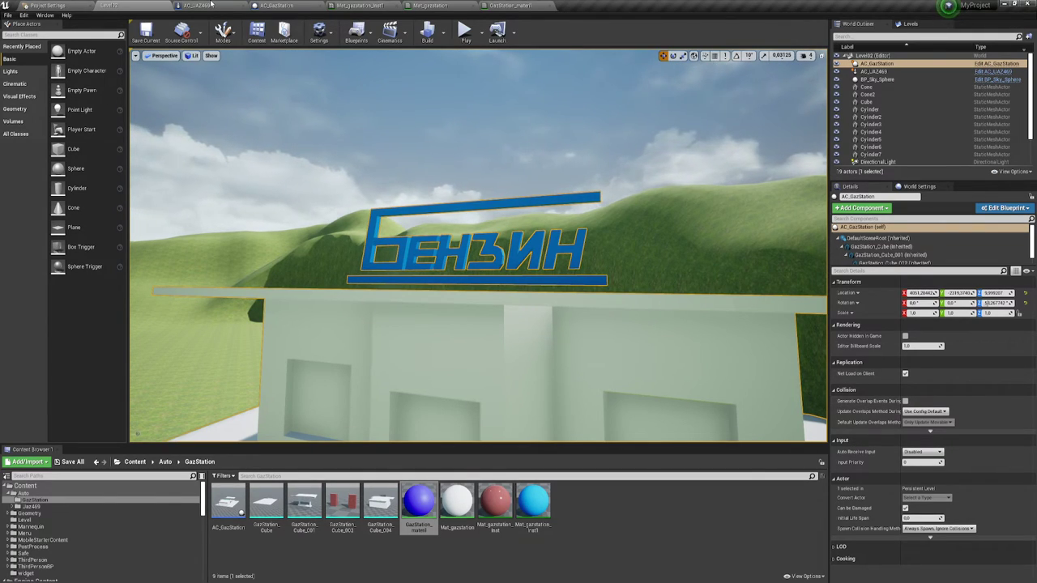
Assign GazStation_material to Element 1 of the AC_GazStation sign and check it in Level02
left_click(290, 7)
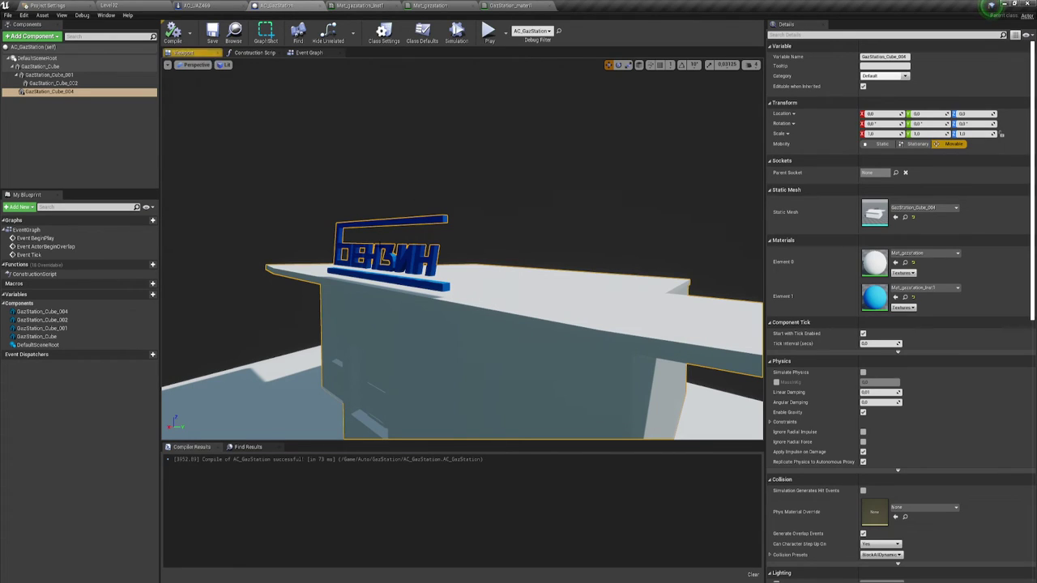
left_click(895, 297)
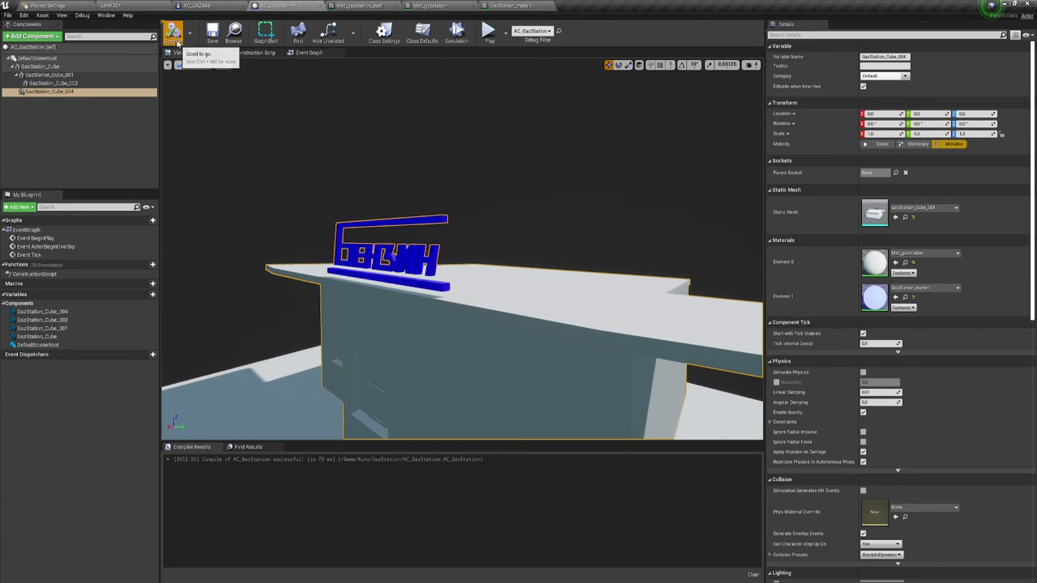
left_click(138, 4)
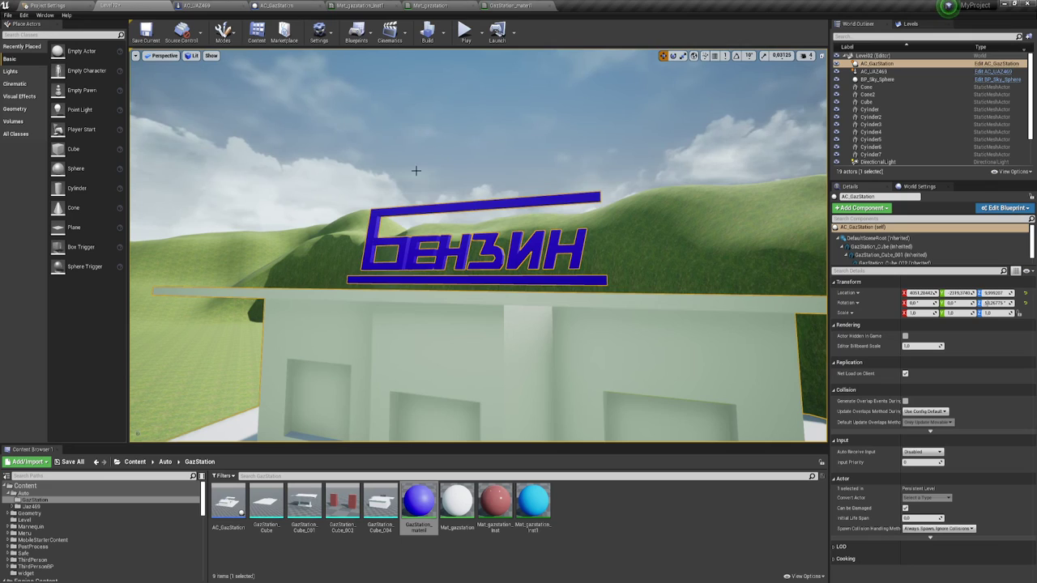